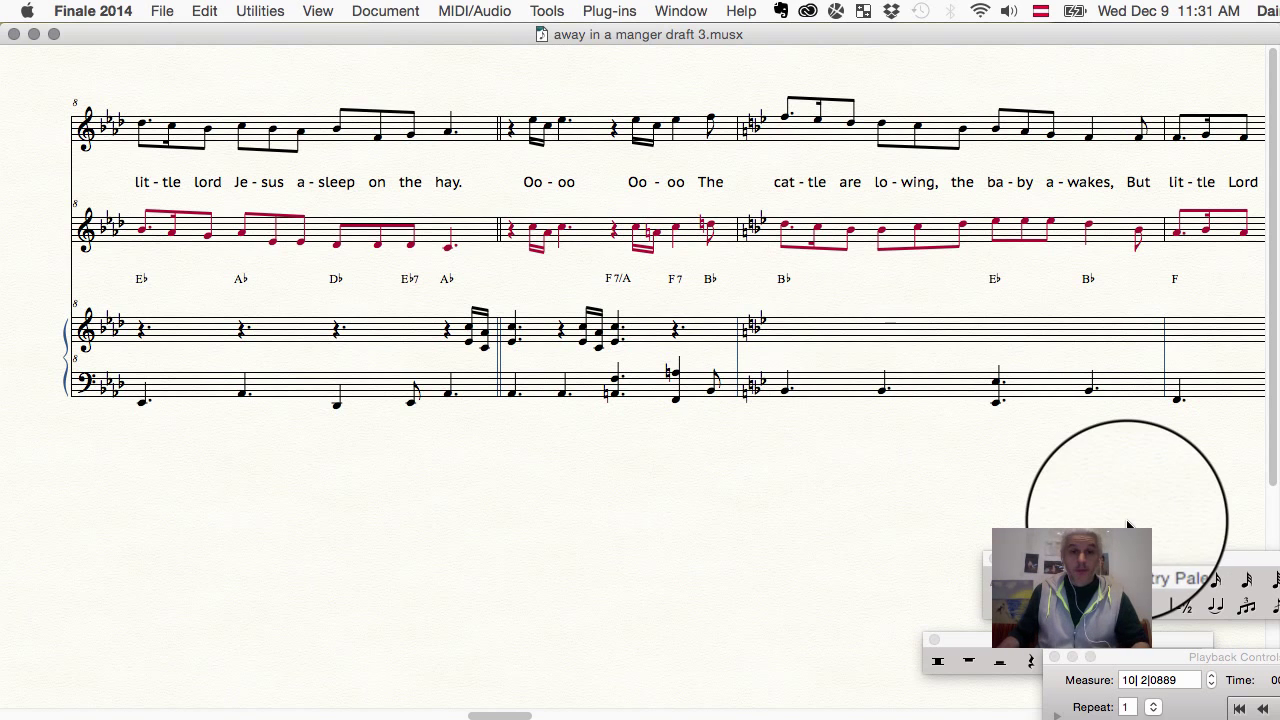
# Start Simple Entry in the piano staff and move the Simple Entry Rest Palette into view
pyautogui.click(1153, 579)
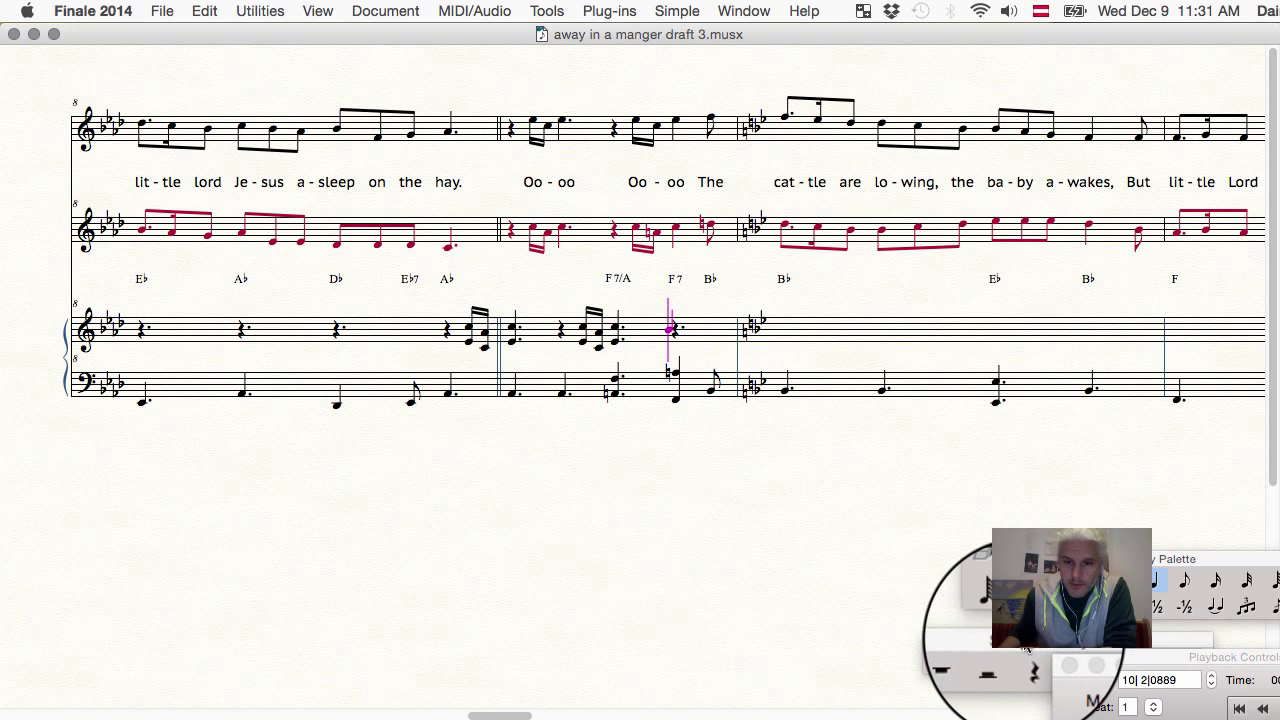
pyautogui.moveTo(1025, 648); pyautogui.dragTo(893, 660)
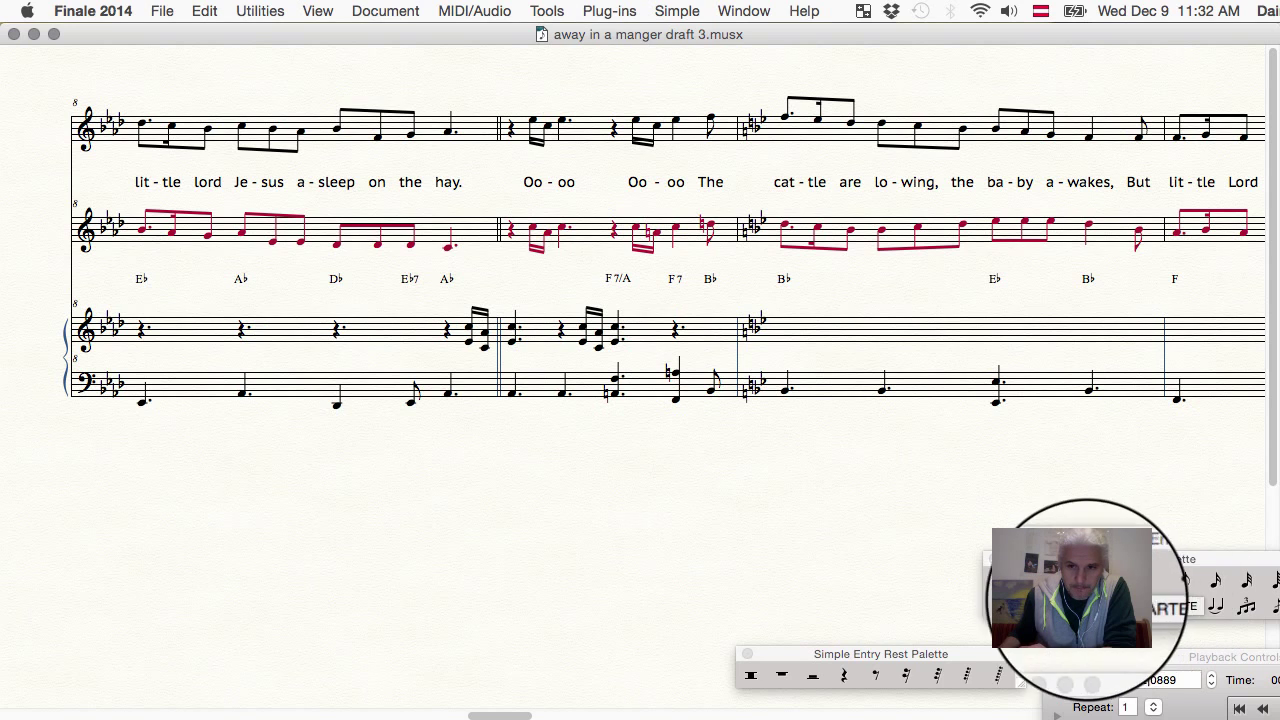
# Move the Simple Entry Palette to the centre and set quarter-note entry at the F7 chord
pyautogui.click(1156, 586)
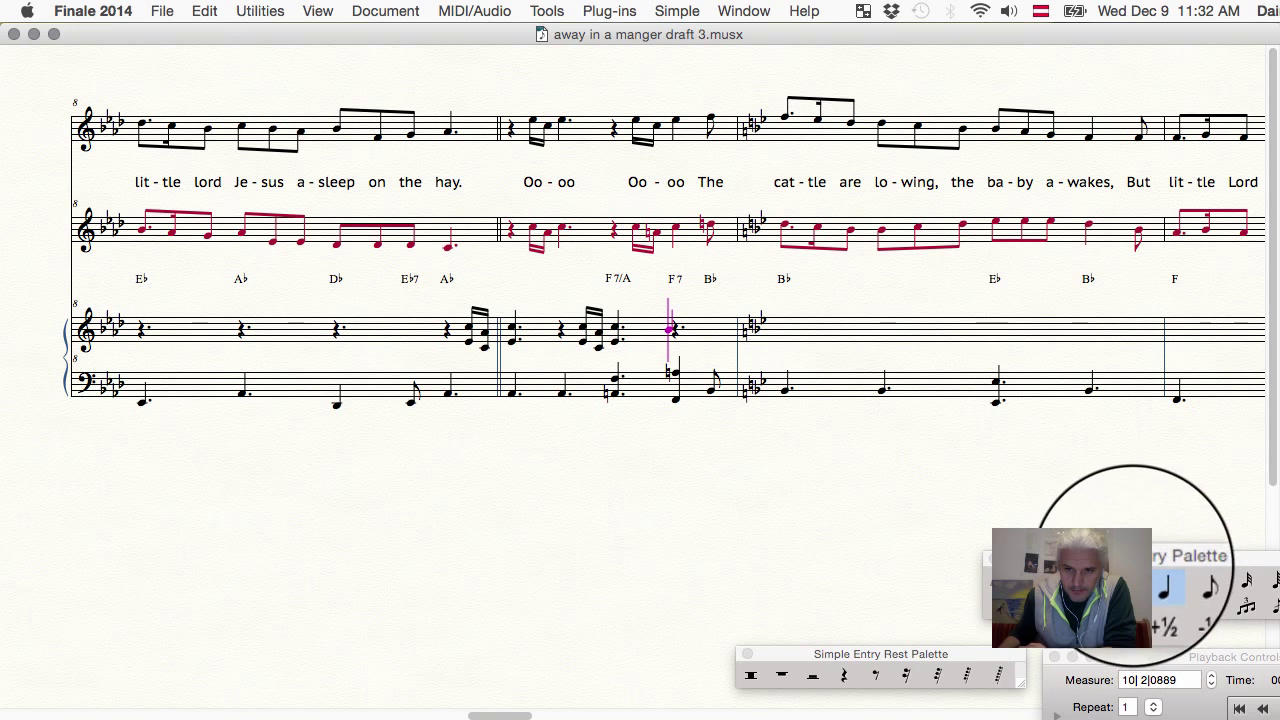
pyautogui.moveTo(1139, 544); pyautogui.dragTo(866, 470)
pyautogui.click(757, 531)
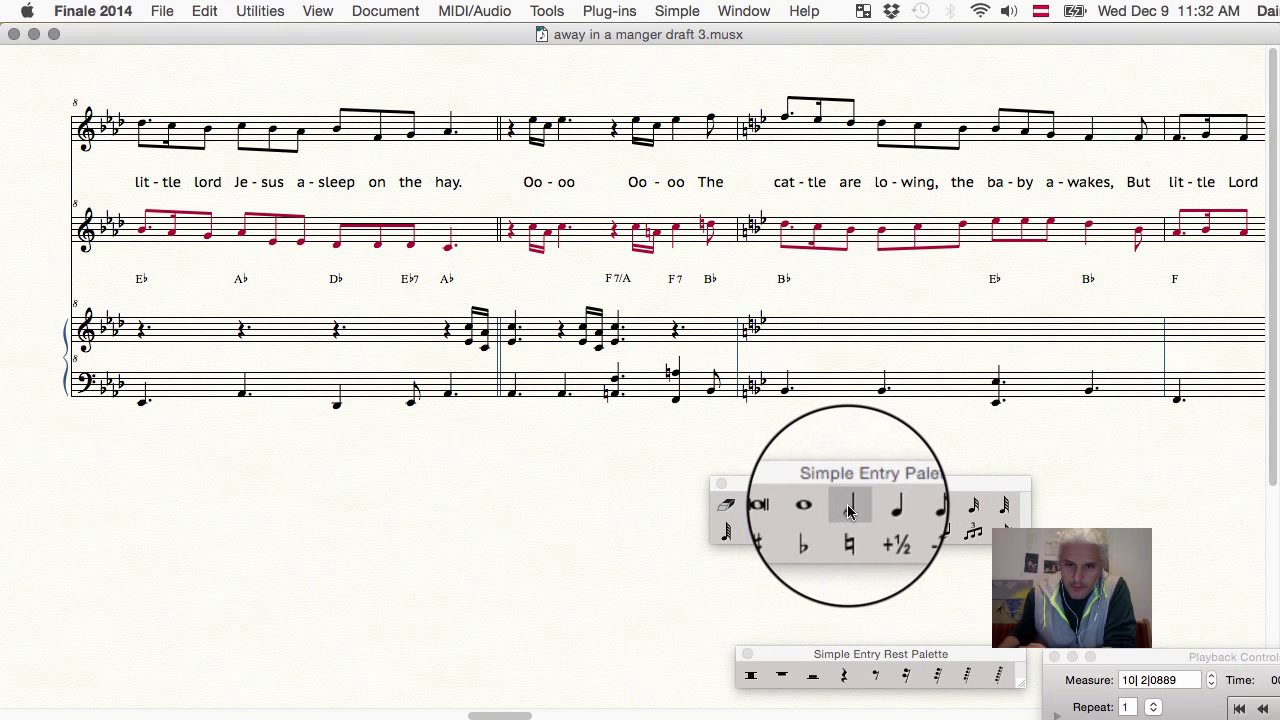
pyautogui.click(880, 505)
pyautogui.click(818, 531)
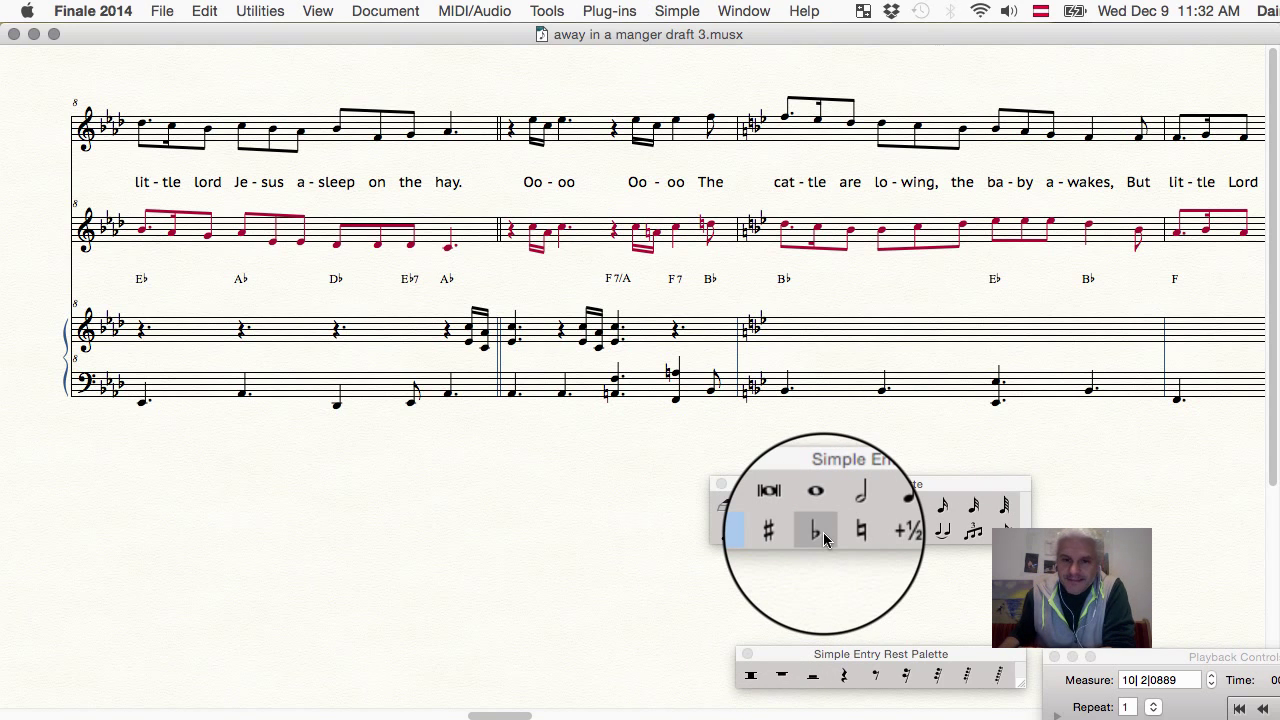
pyautogui.click(880, 503)
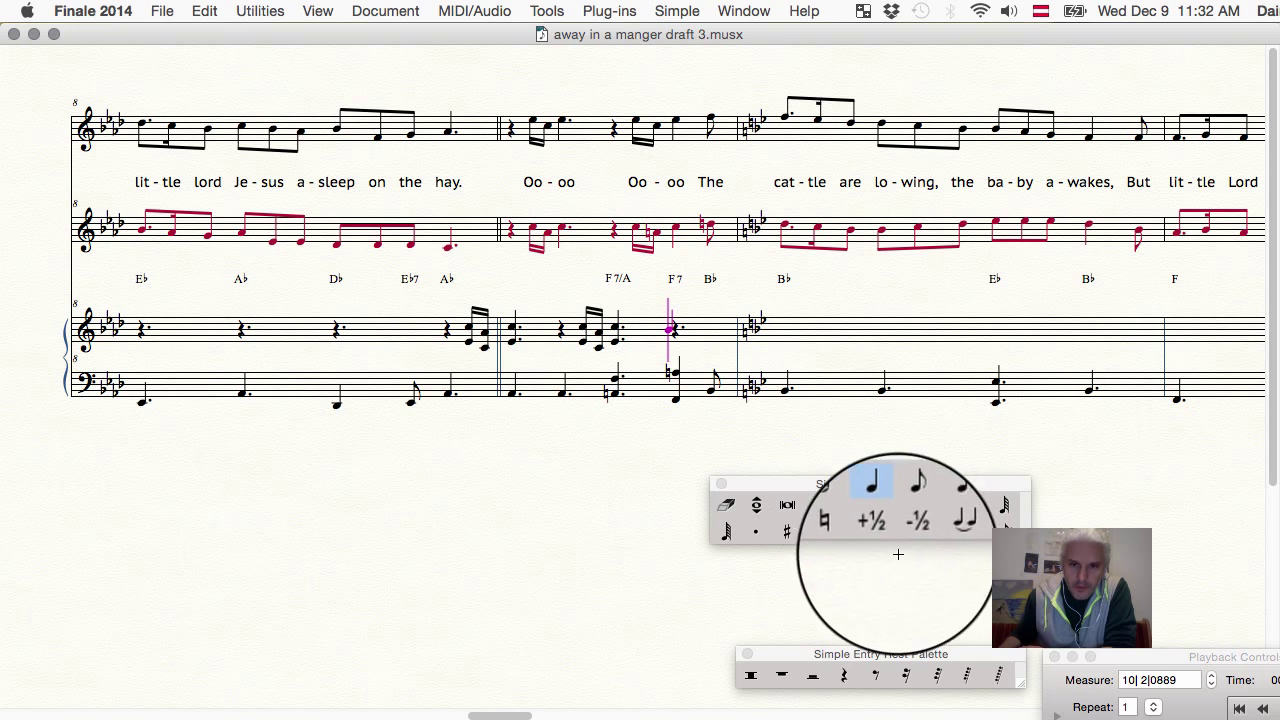
# Add a dotted note with a natural to the piano chord under F7/A
pyautogui.click(757, 530)
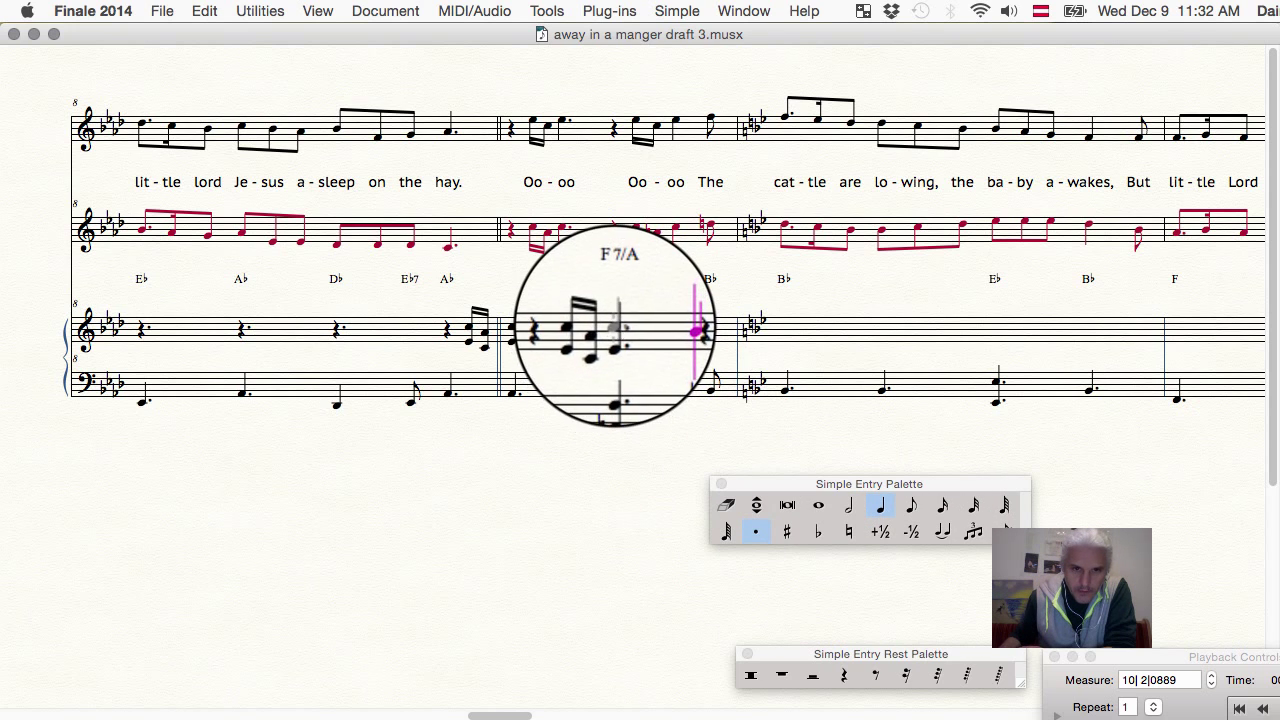
pyautogui.click(617, 330)
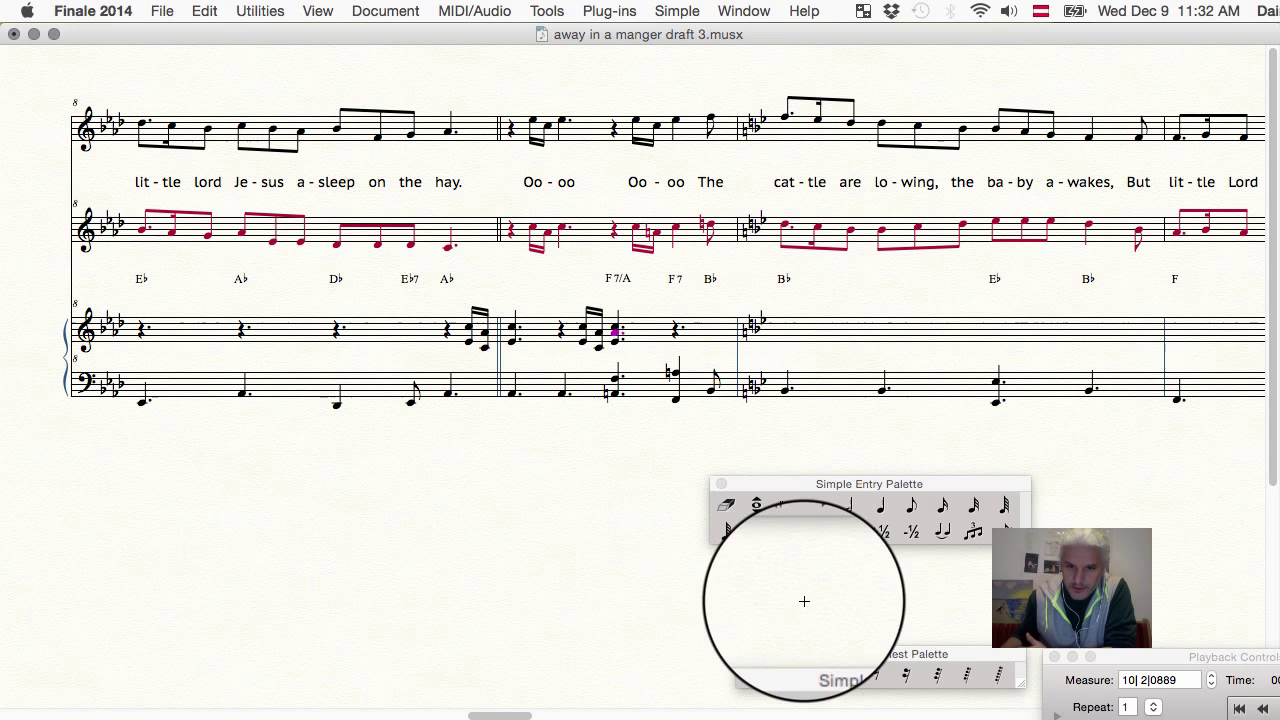
pyautogui.click(850, 505)
pyautogui.click(757, 530)
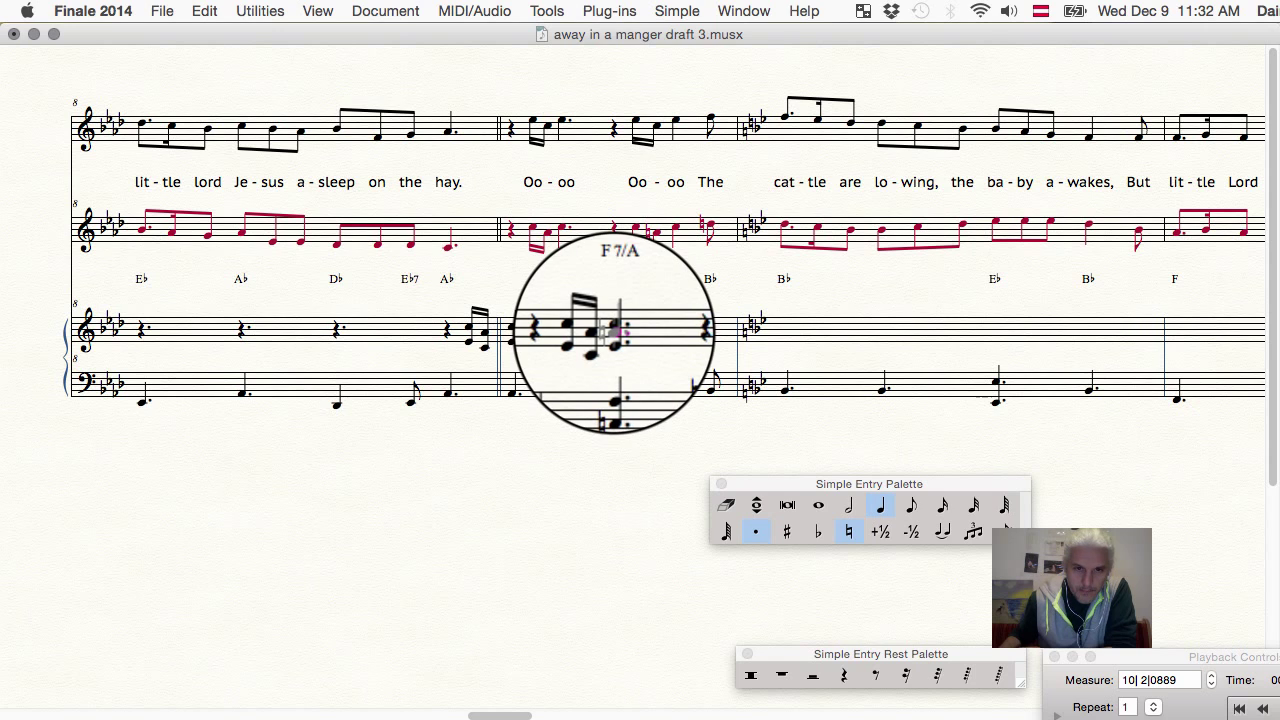
pyautogui.click(614, 340)
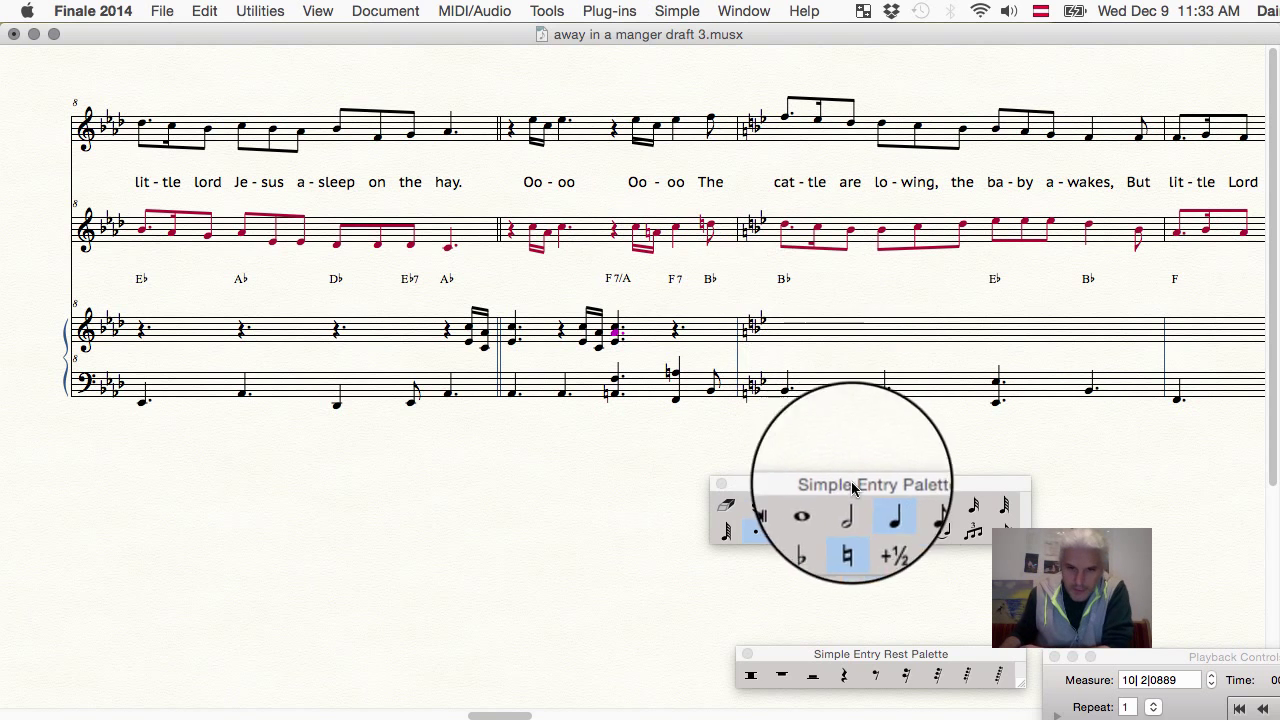
# Stack an undotted note, then a new flat-palette quarter top note, onto the F7/A piano chord
pyautogui.click(756, 532)
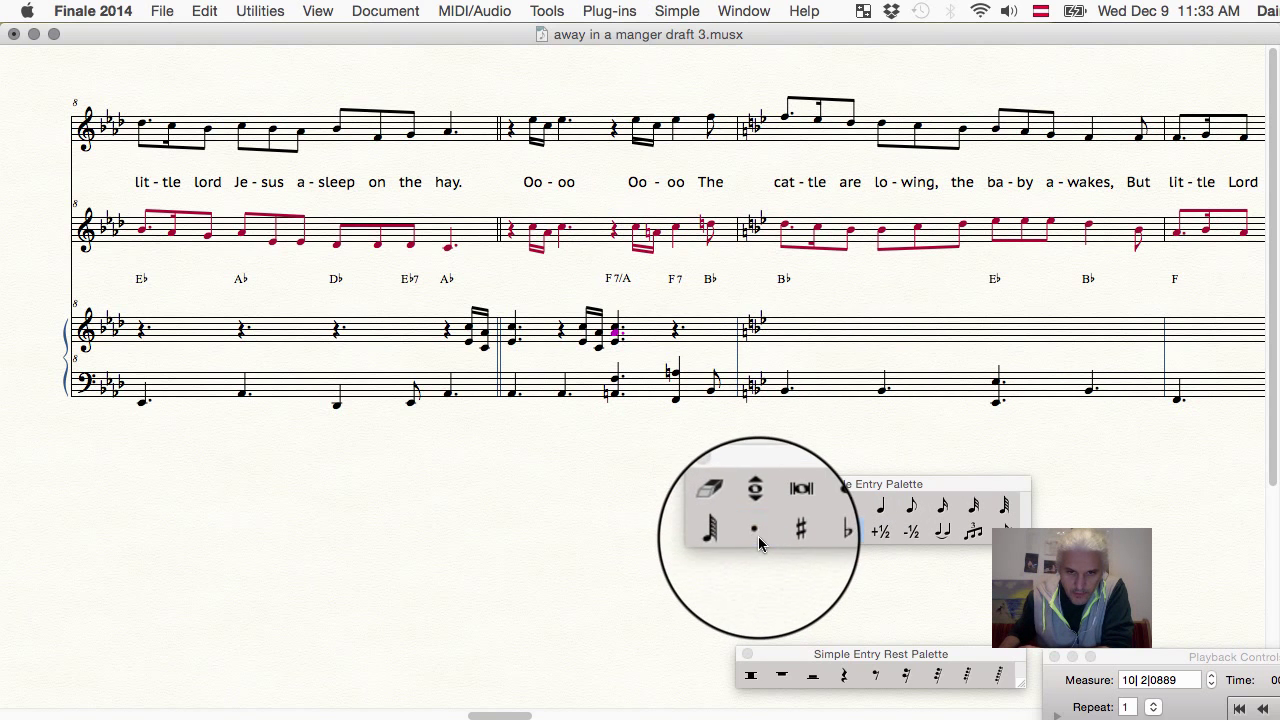
pyautogui.click(620, 342)
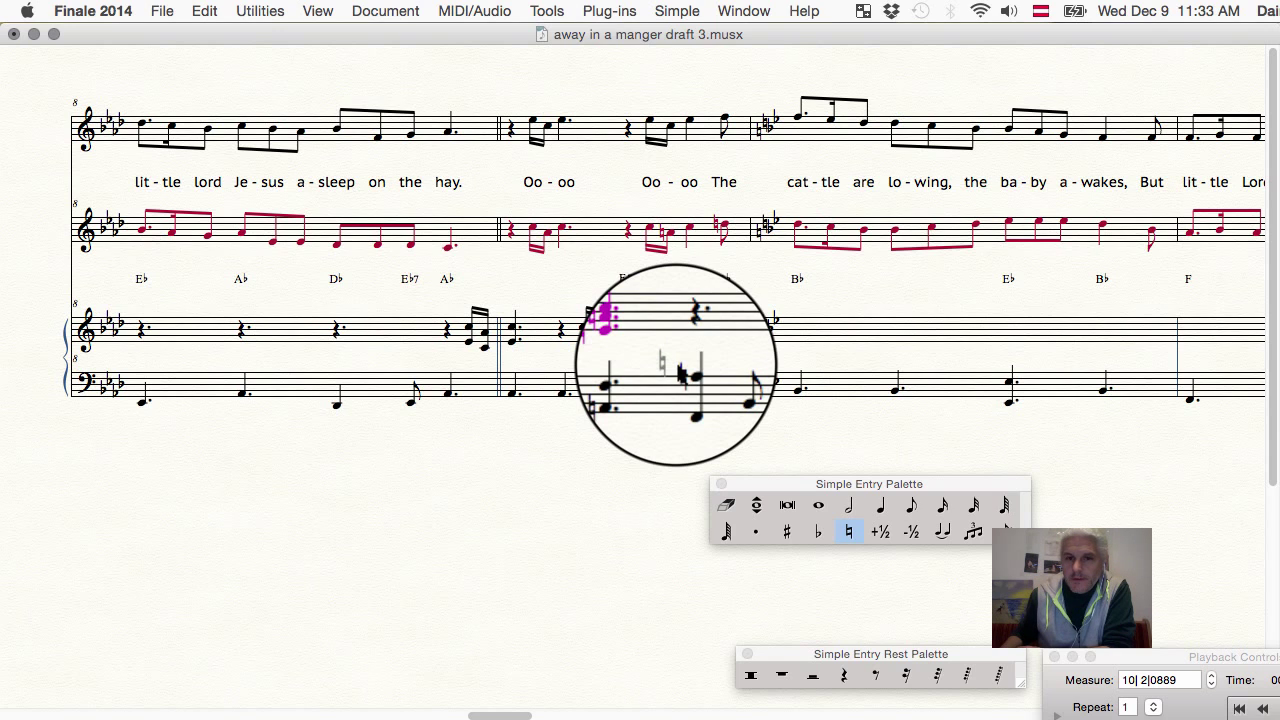
pyautogui.click(818, 531)
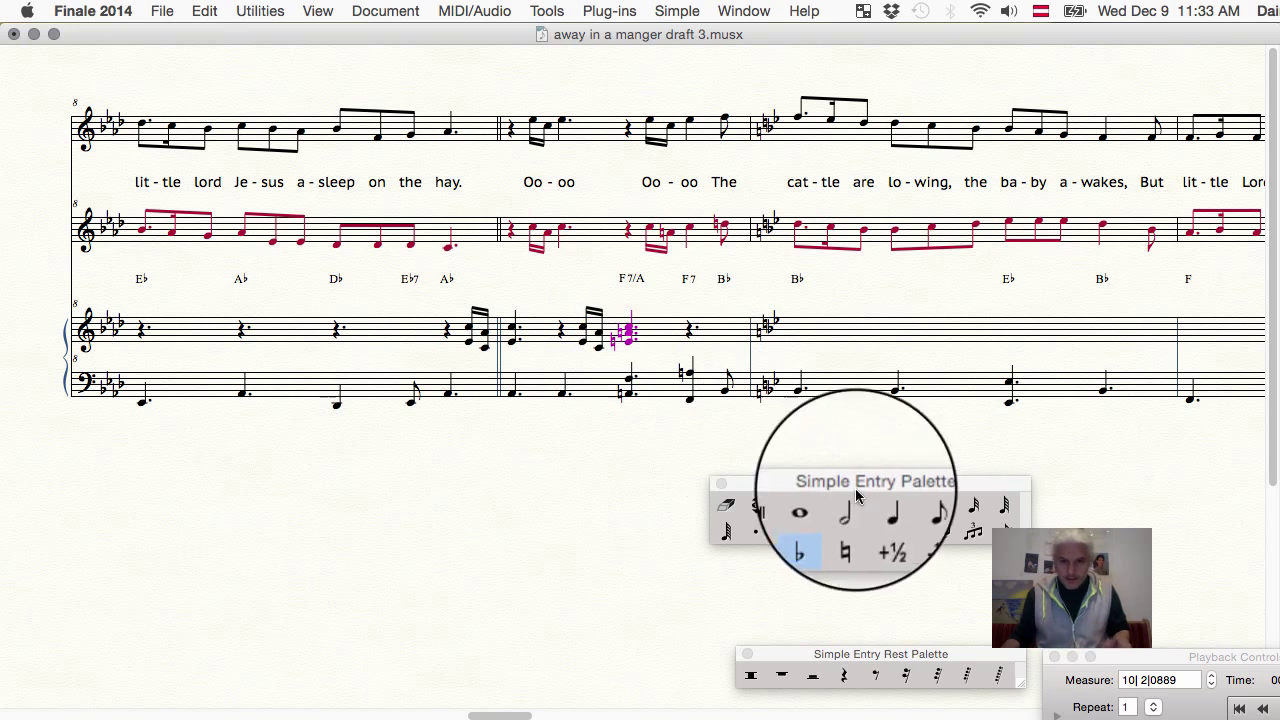
pyautogui.click(886, 511)
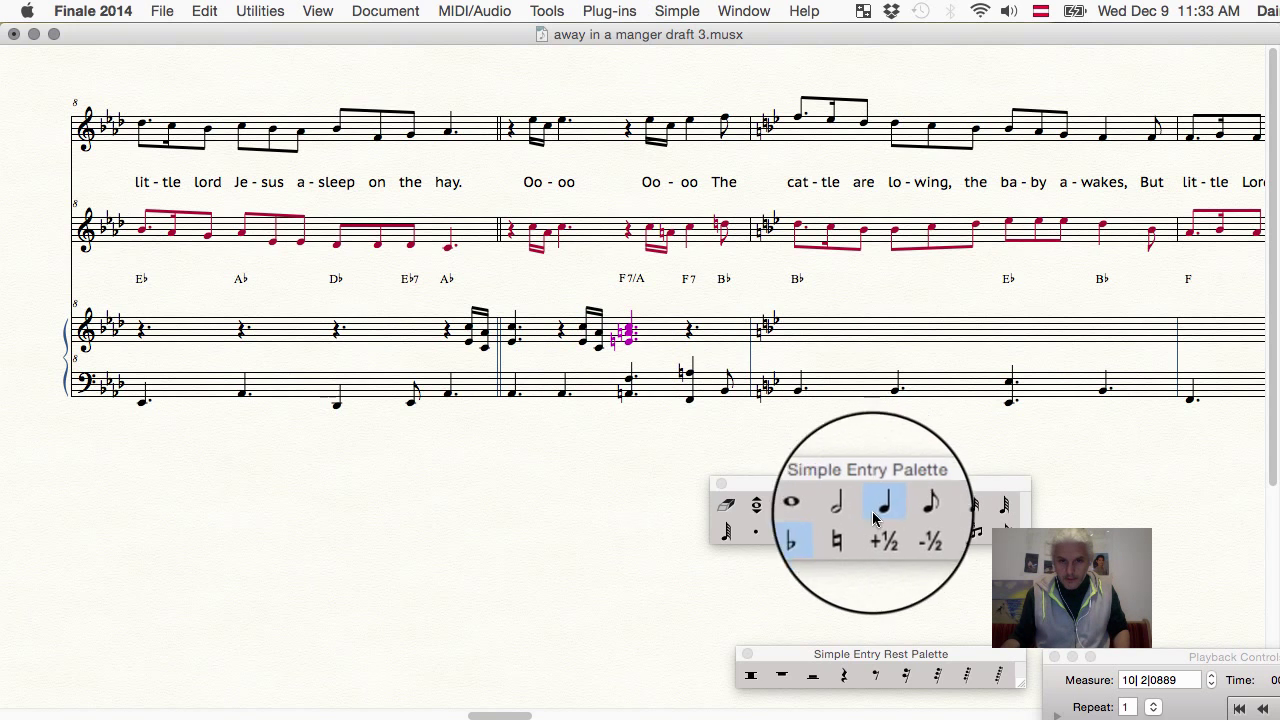
pyautogui.click(764, 537)
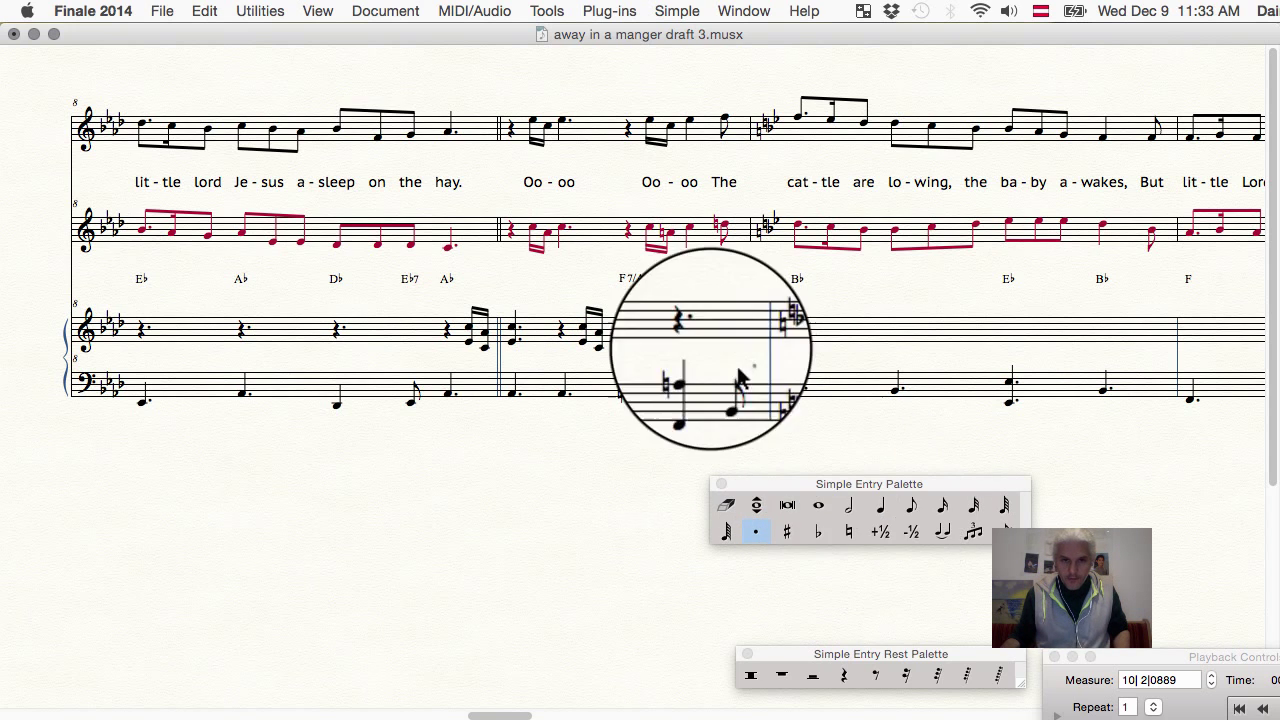
pyautogui.click(868, 505)
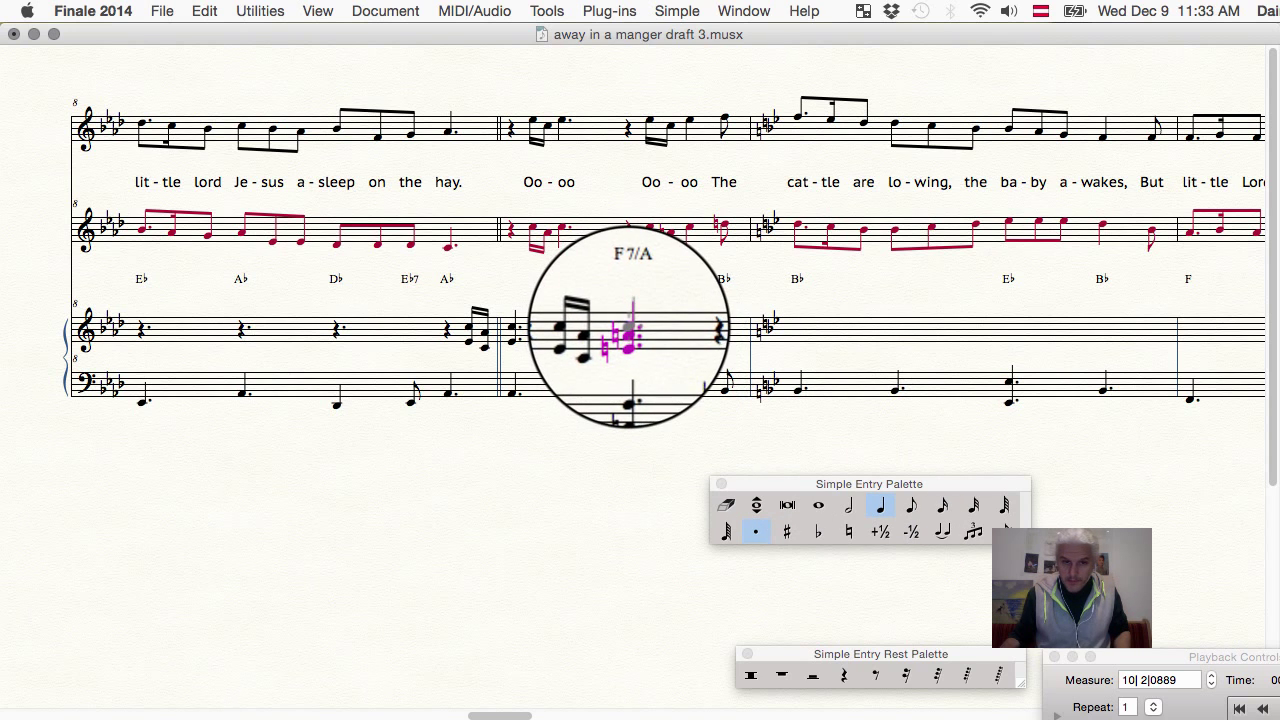
pyautogui.click(629, 327)
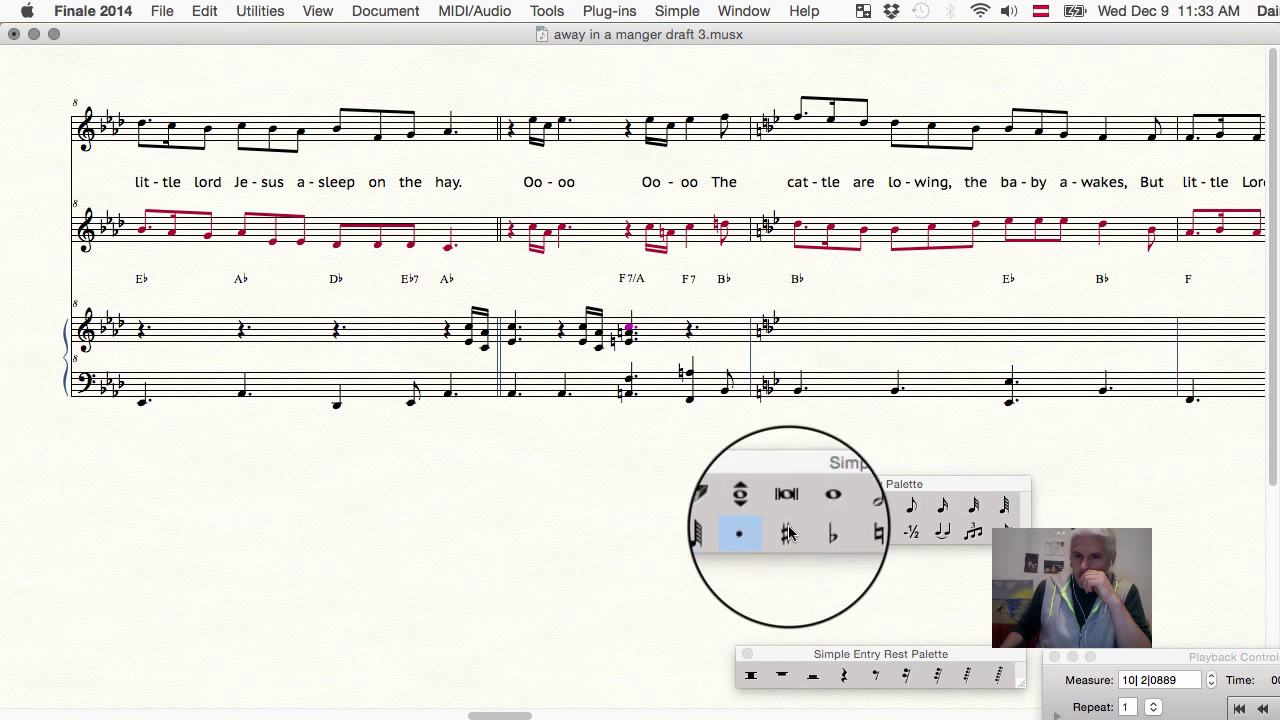
# Apply a flat to the top note of the F7/A piano chord
pyautogui.click(852, 537)
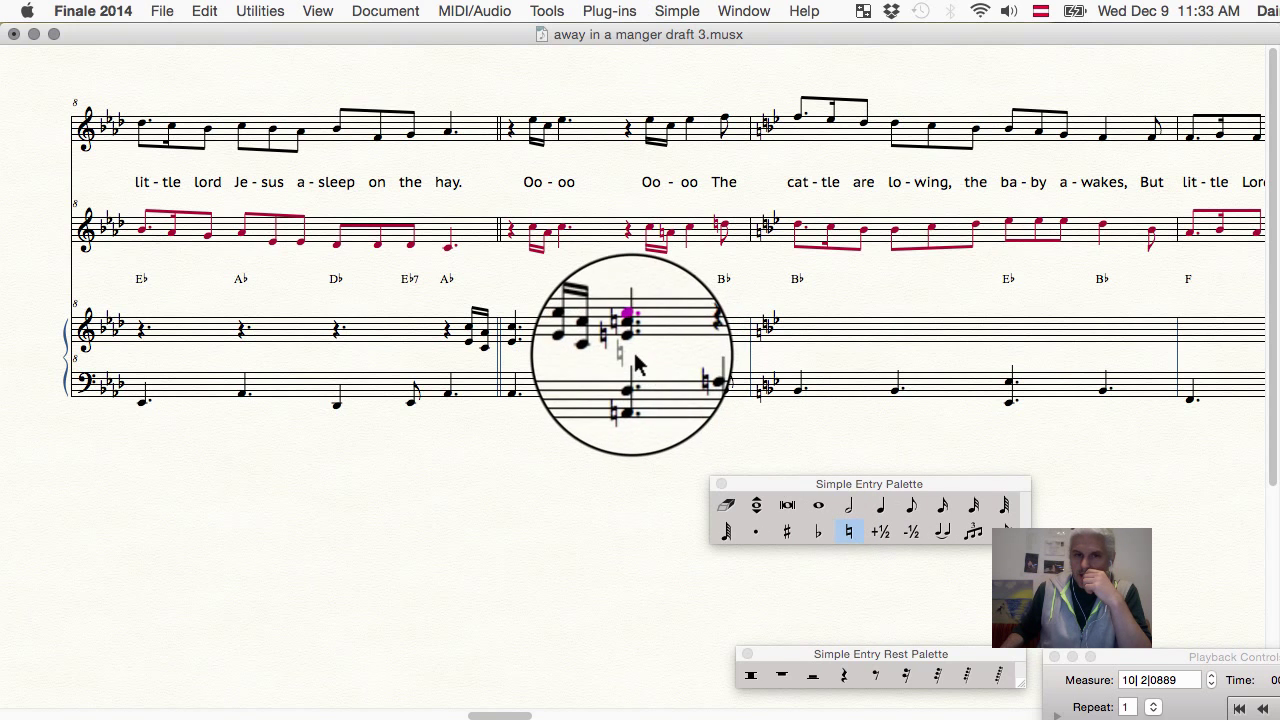
pyautogui.click(818, 531)
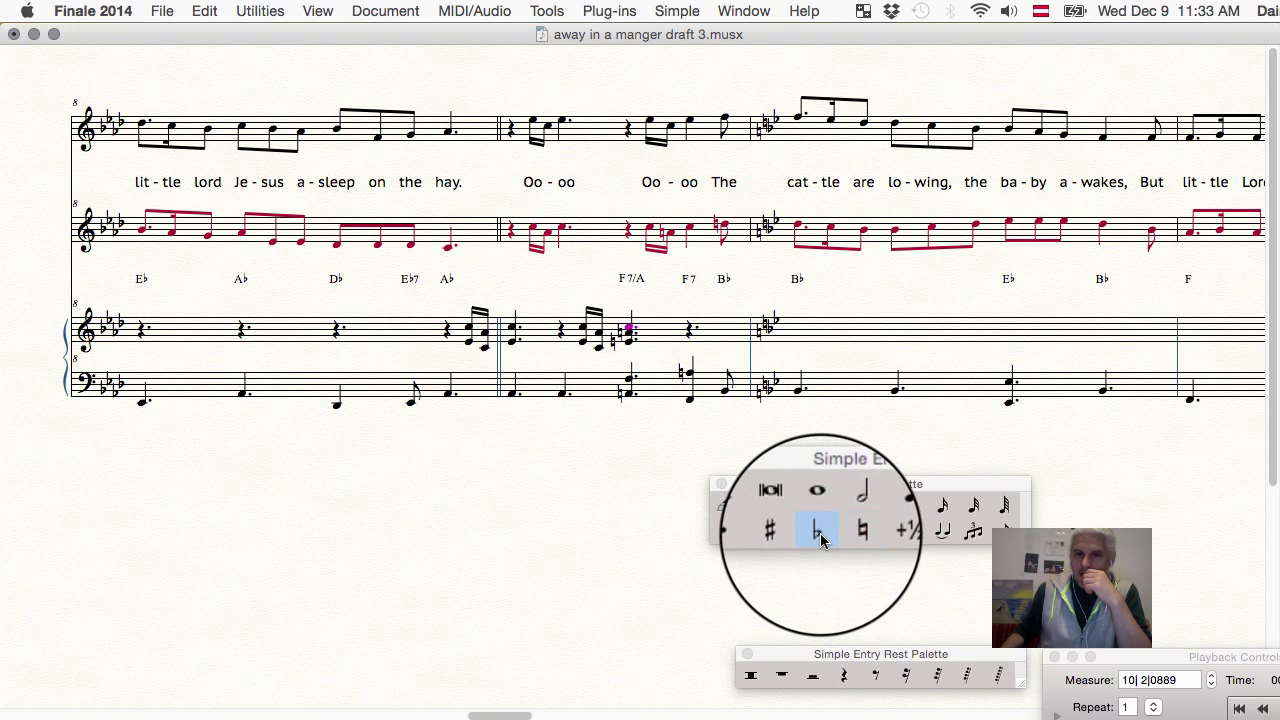
pyautogui.click(628, 338)
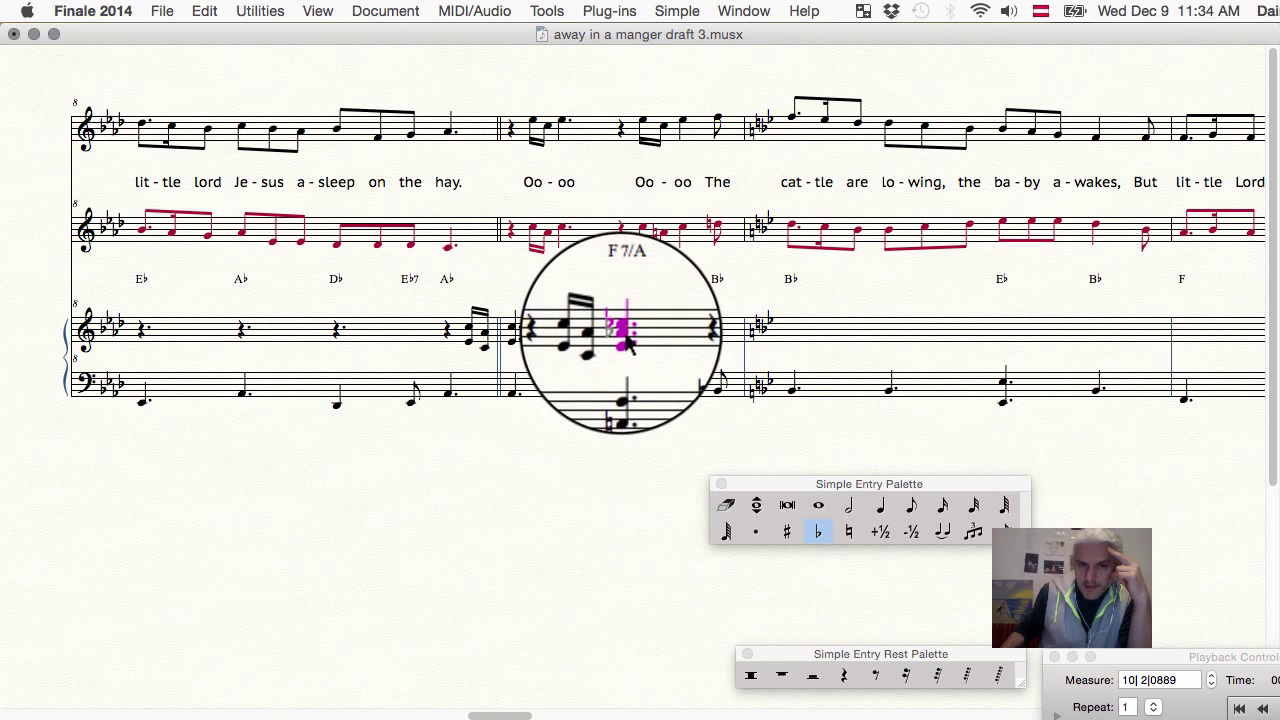
pyautogui.click(621, 337)
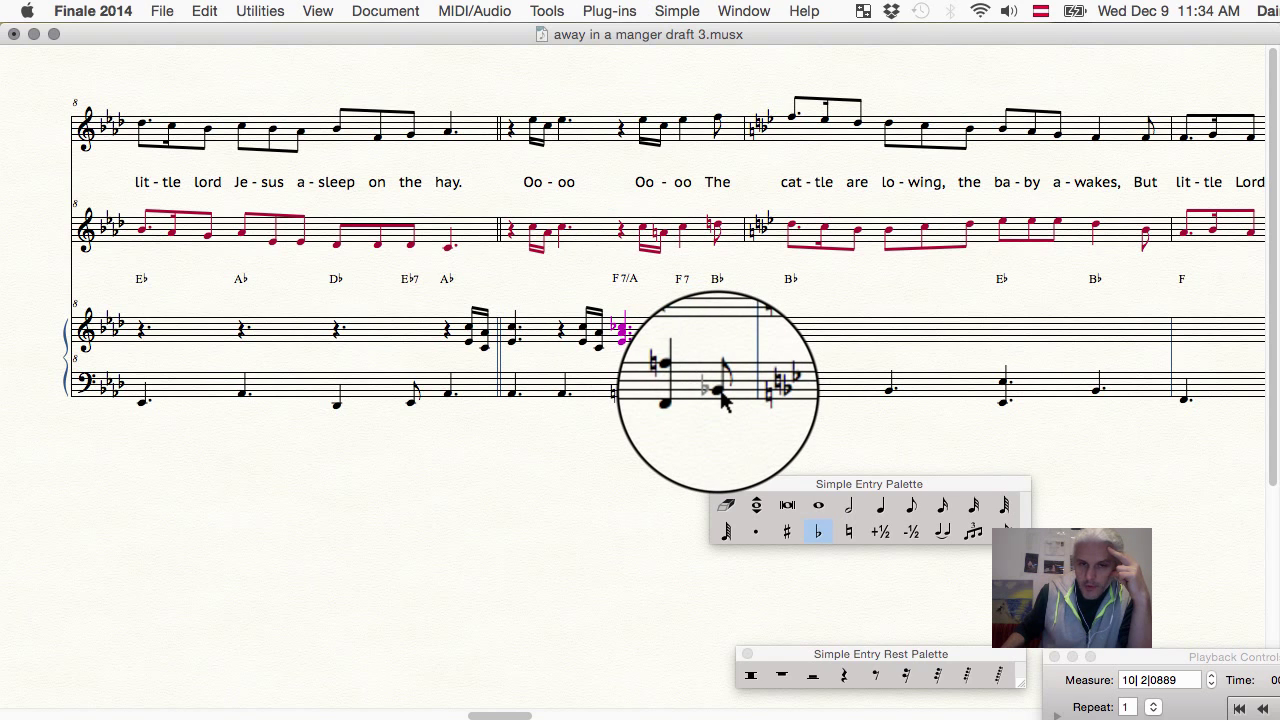
# Try natural and flat on the F7/A chord note, ending with a natural sign
pyautogui.click(848, 531)
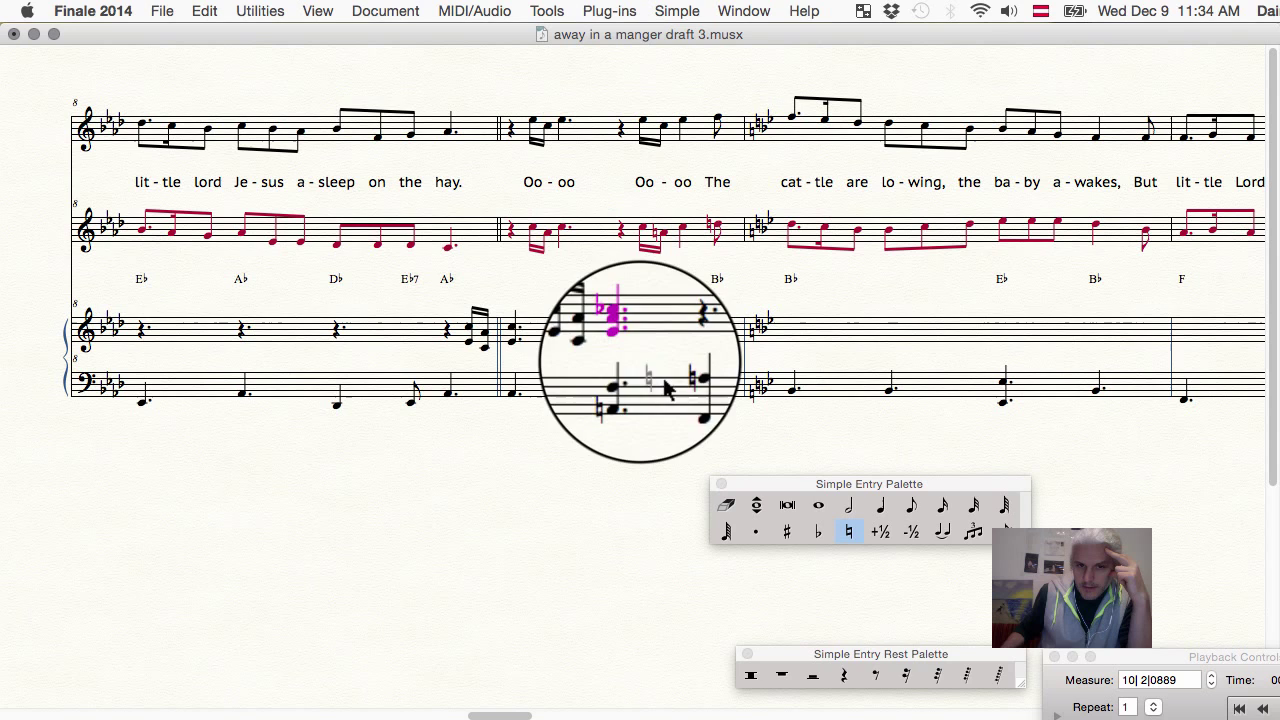
pyautogui.click(622, 340)
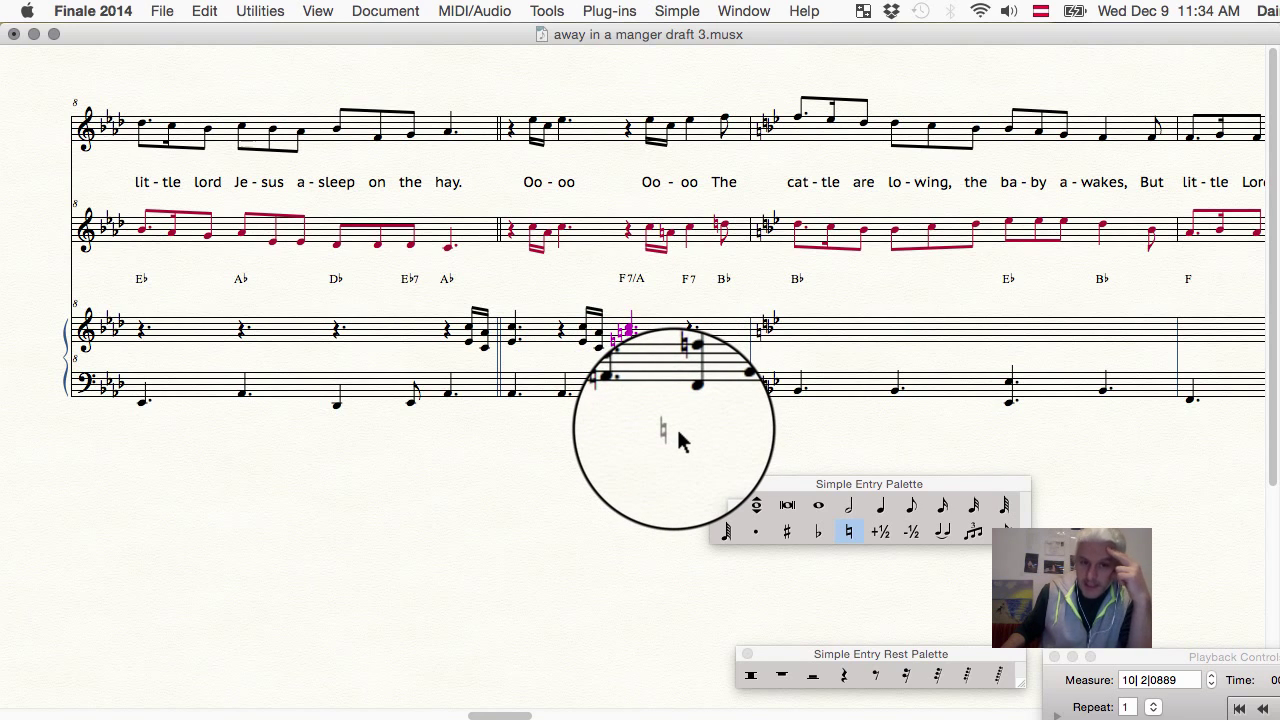
pyautogui.click(818, 533)
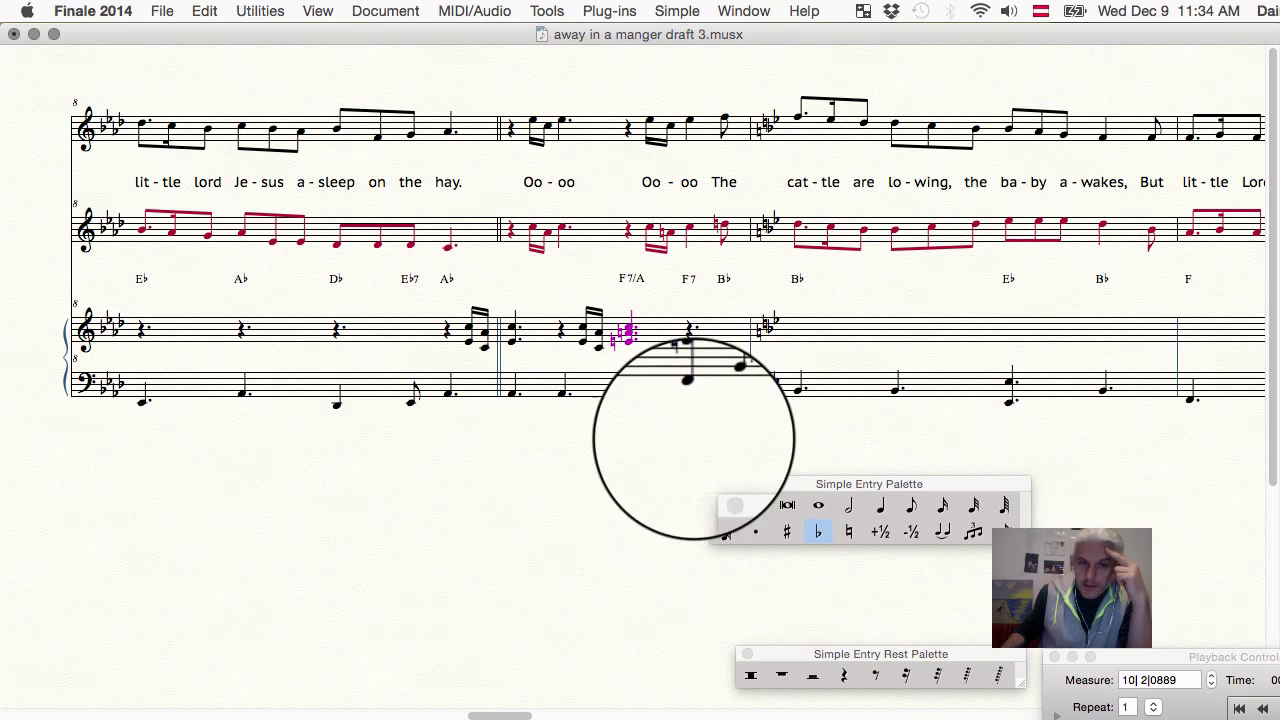
pyautogui.click(631, 343)
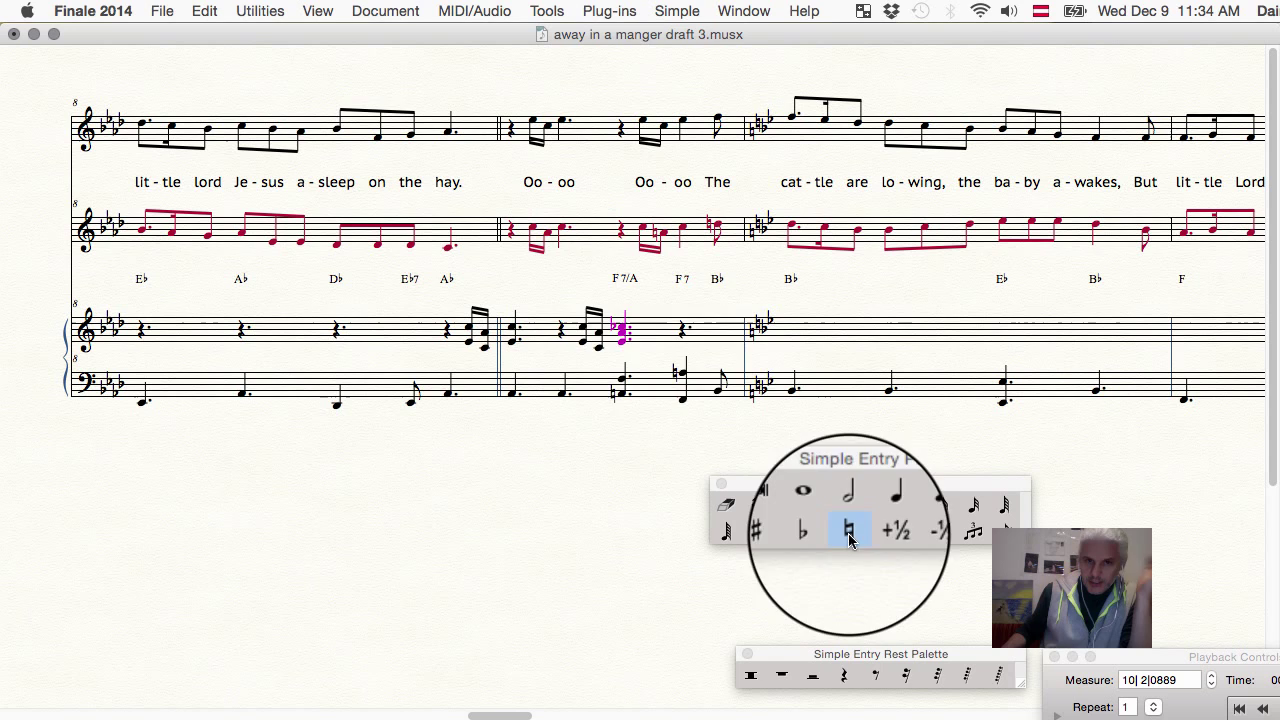
pyautogui.click(623, 336)
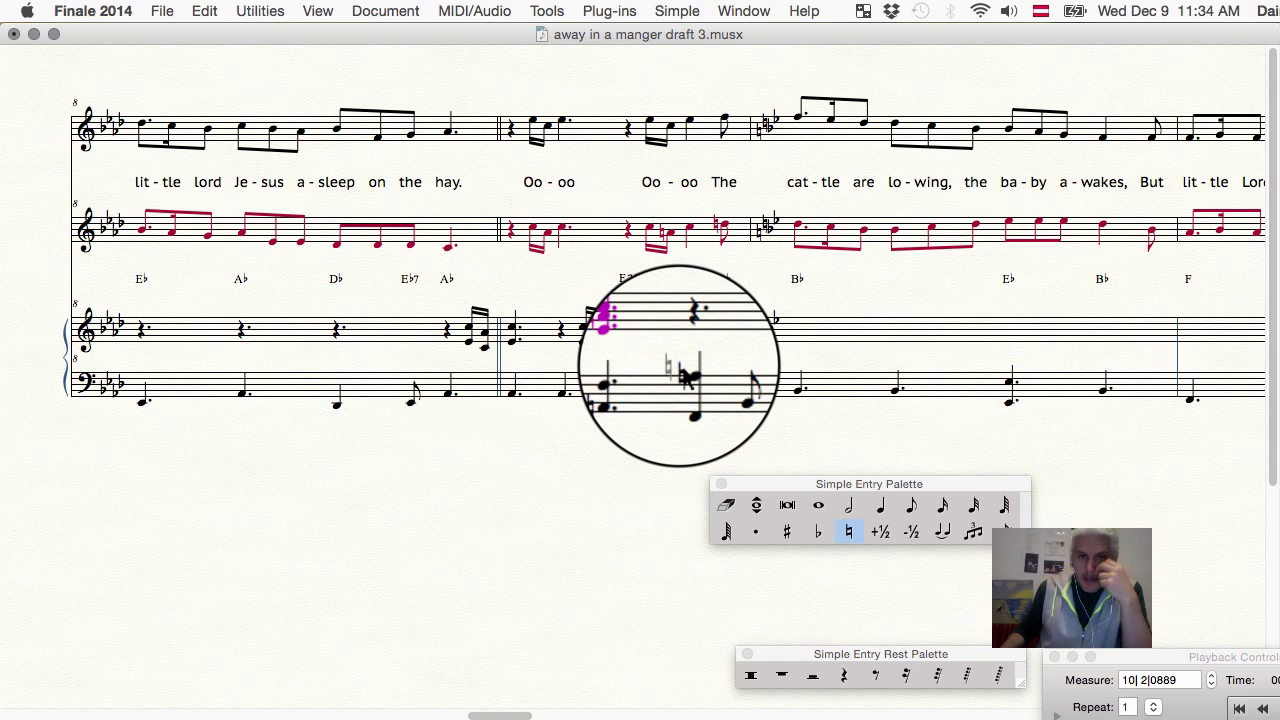
# Re-enter the chord note as a dotted quarter, add one in the B♭ measure, then flat the chord
pyautogui.click(880, 505)
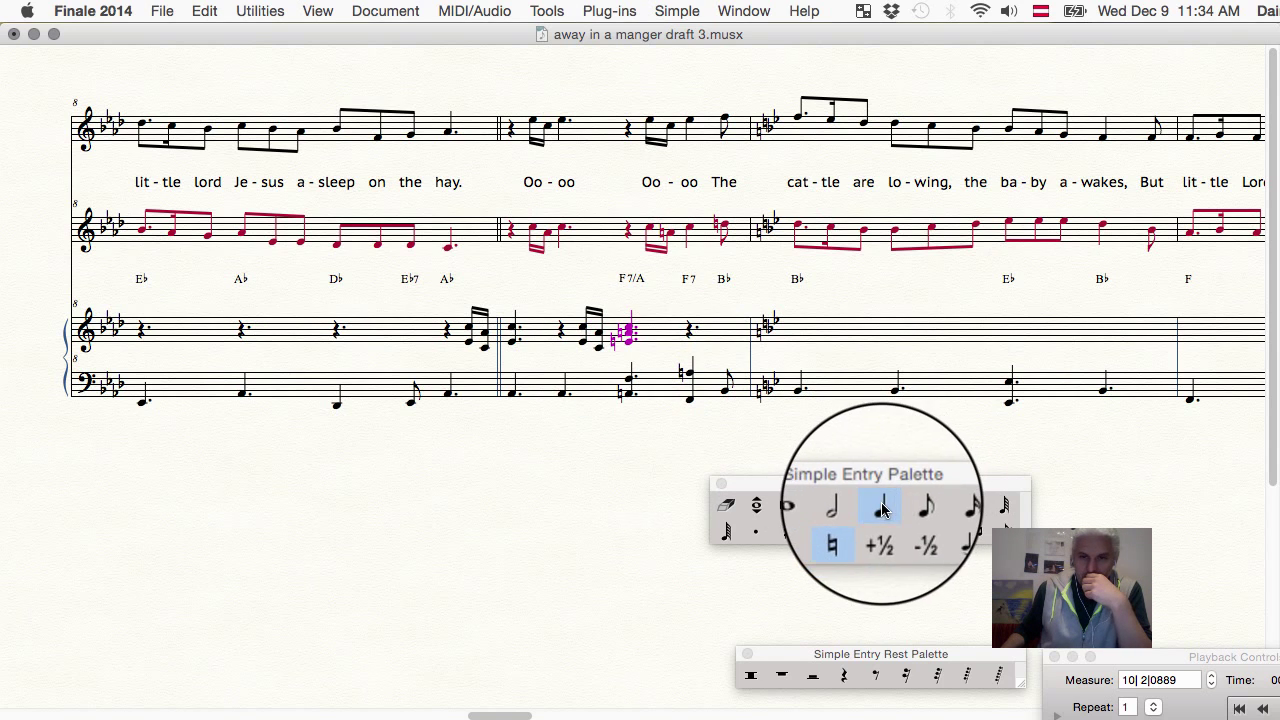
pyautogui.click(762, 543)
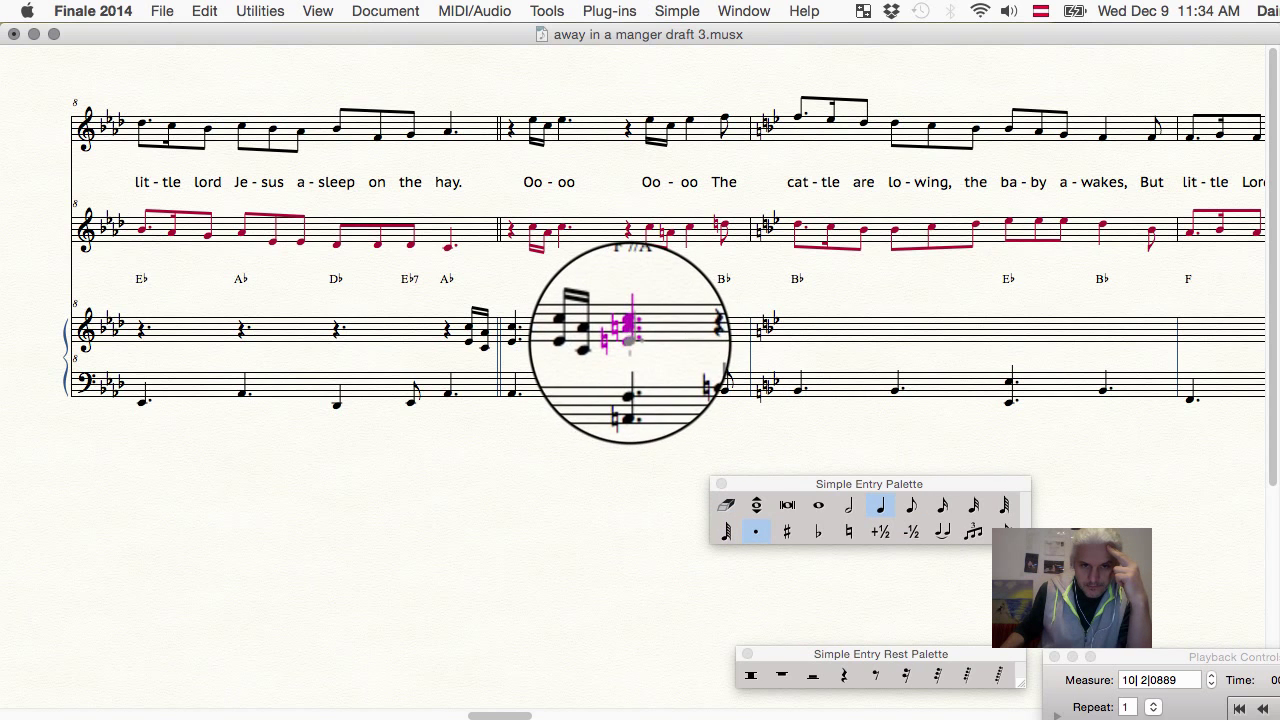
pyautogui.click(628, 340)
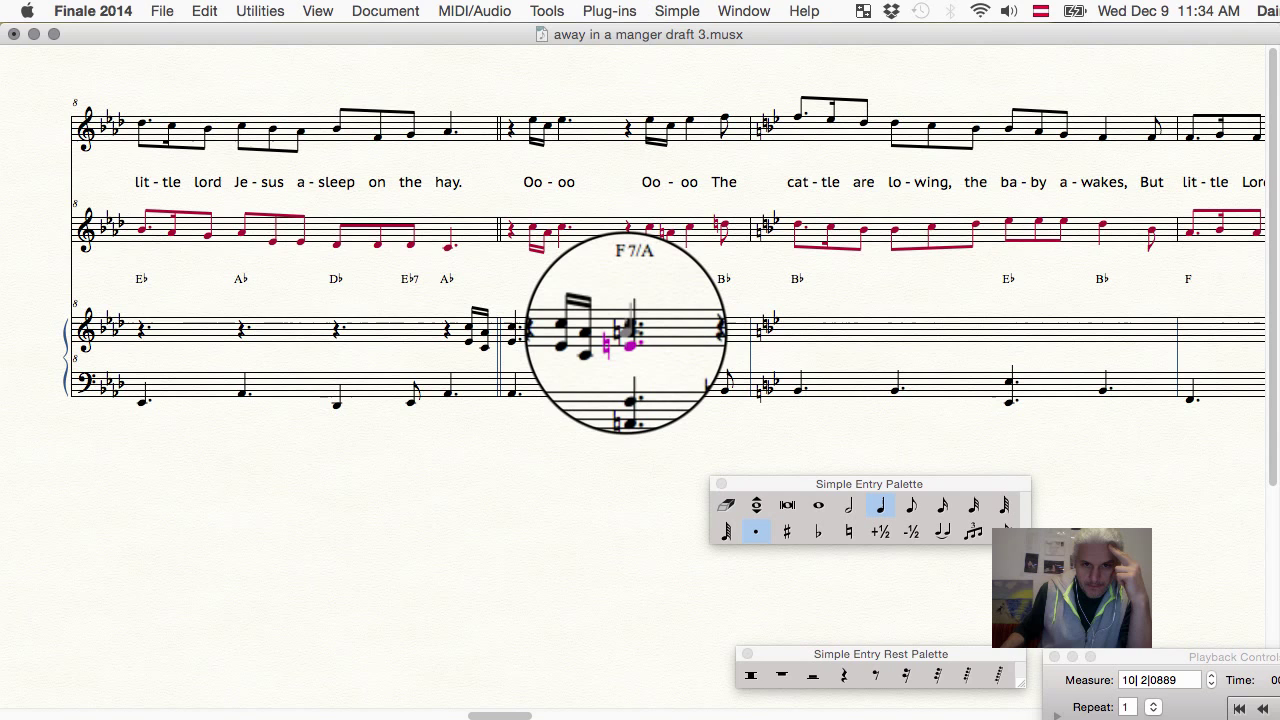
pyautogui.click(628, 338)
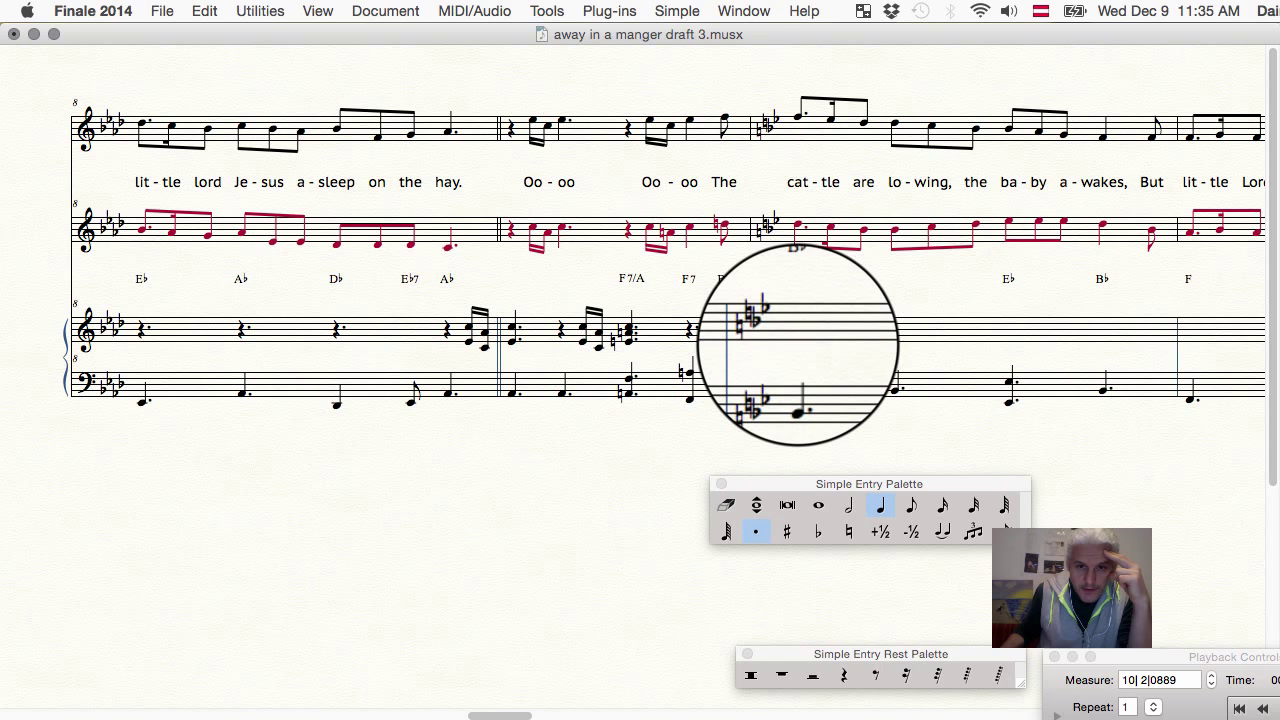
pyautogui.click(798, 340)
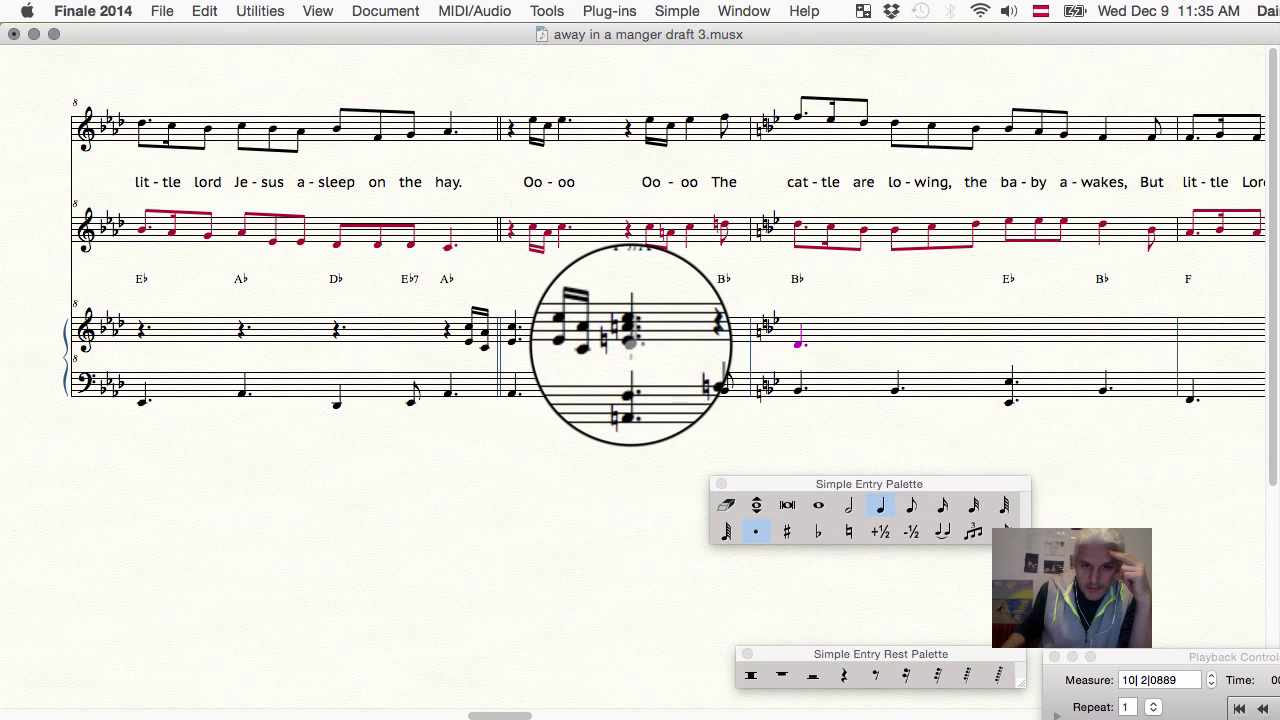
pyautogui.click(818, 531)
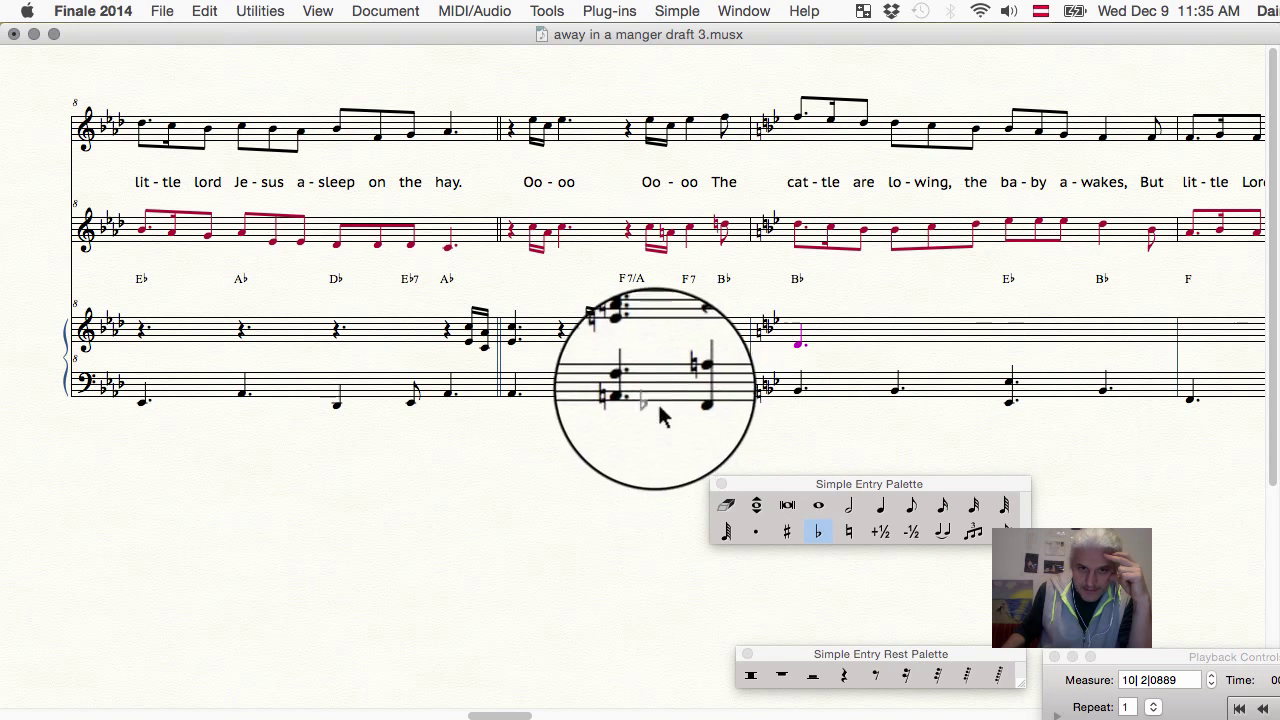
pyautogui.click(633, 345)
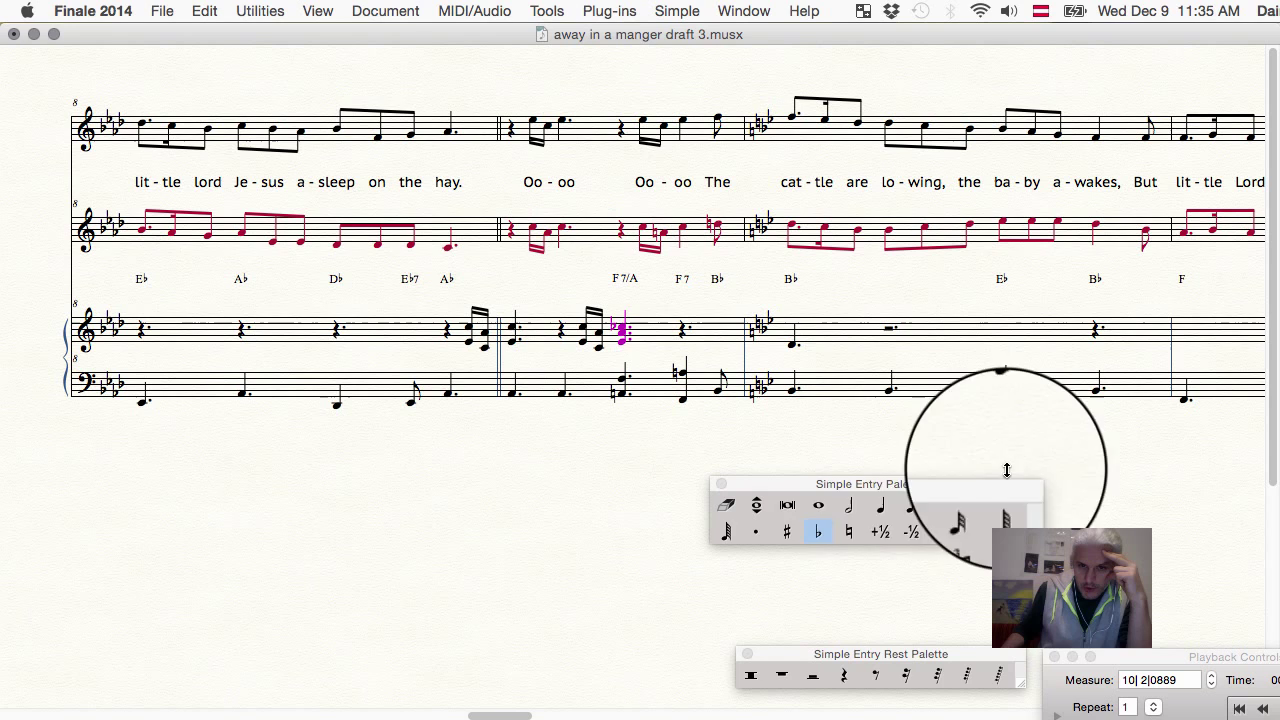
# Re-enter the F7/A chord note twice as a dotted-quarter A natural
pyautogui.click(889, 511)
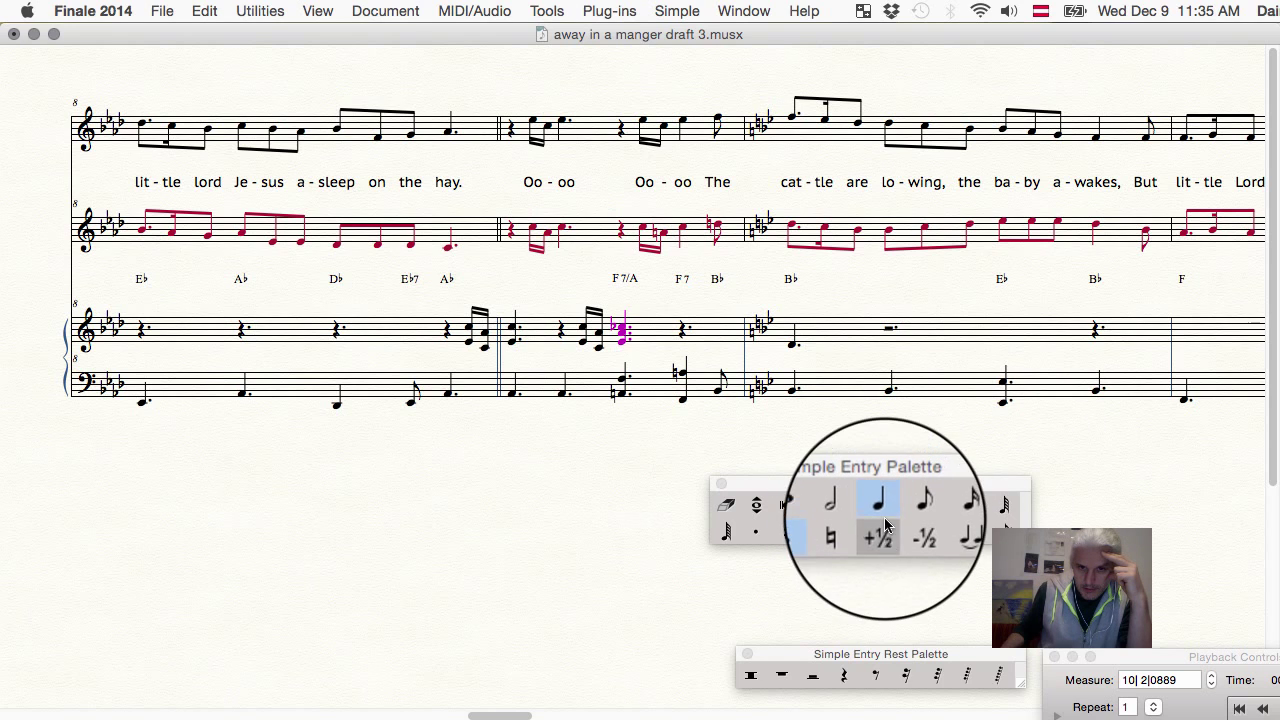
pyautogui.click(885, 510)
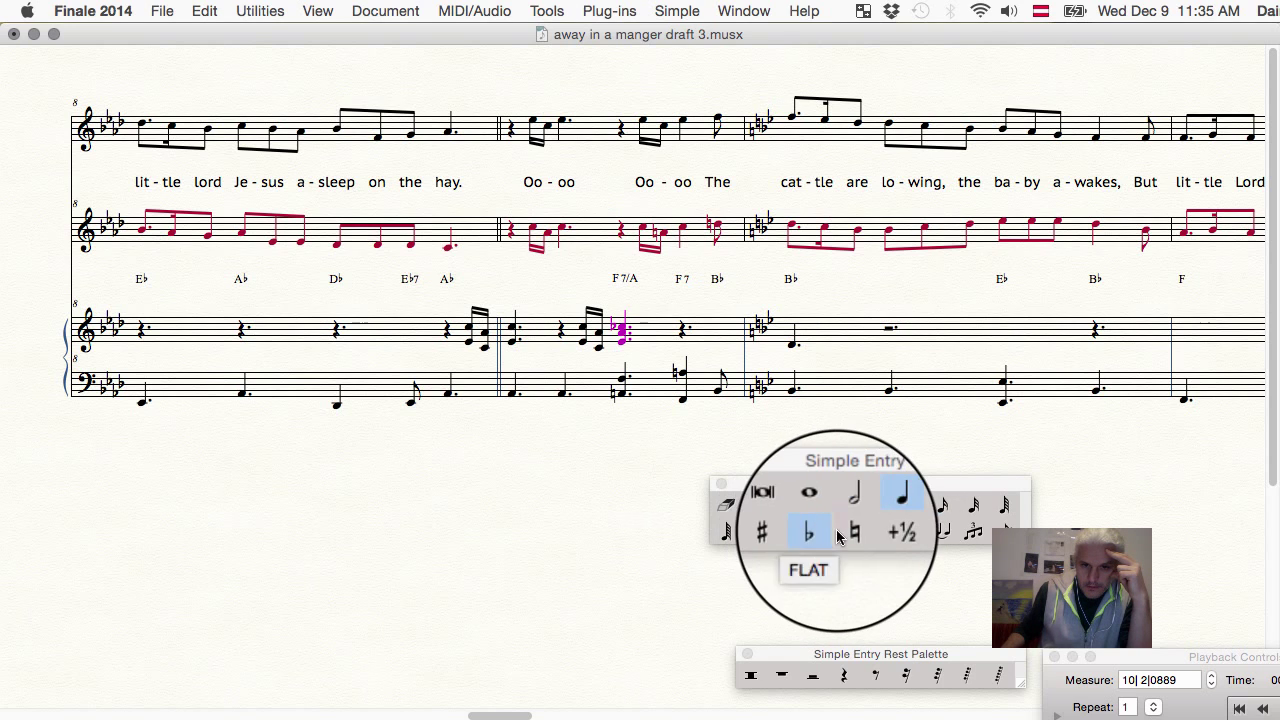
pyautogui.click(845, 537)
pyautogui.click(756, 531)
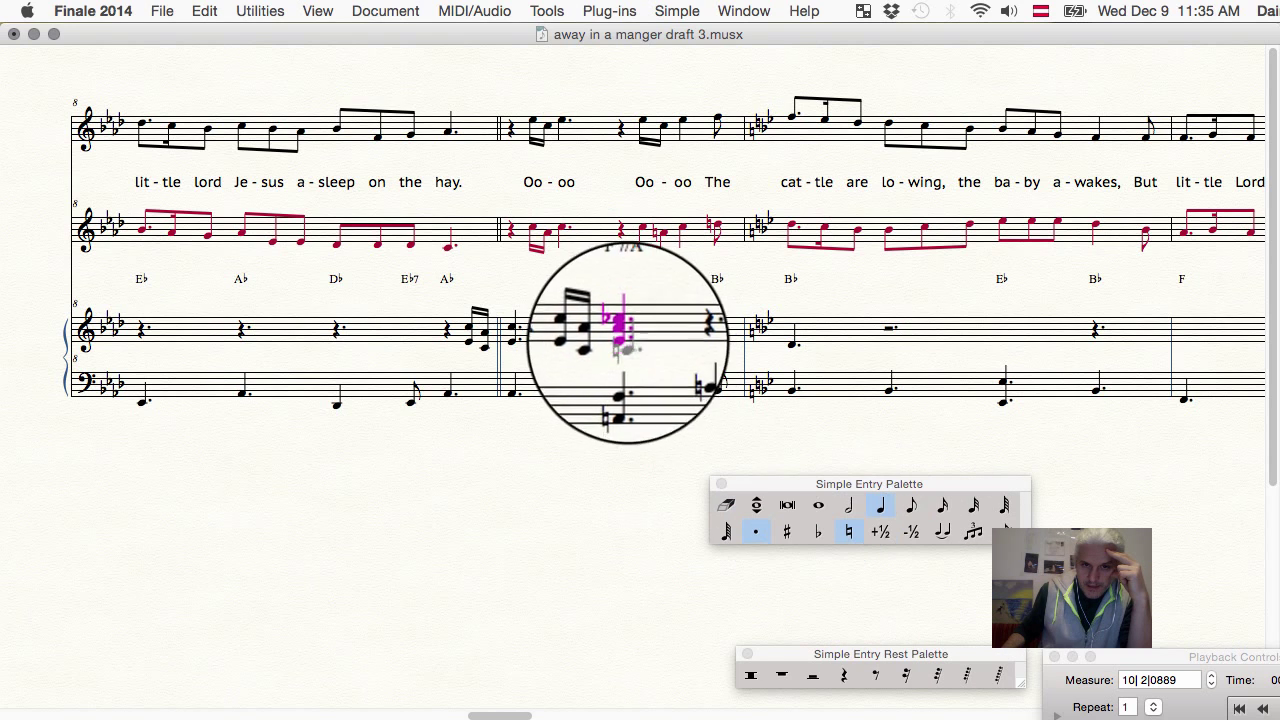
pyautogui.click(621, 328)
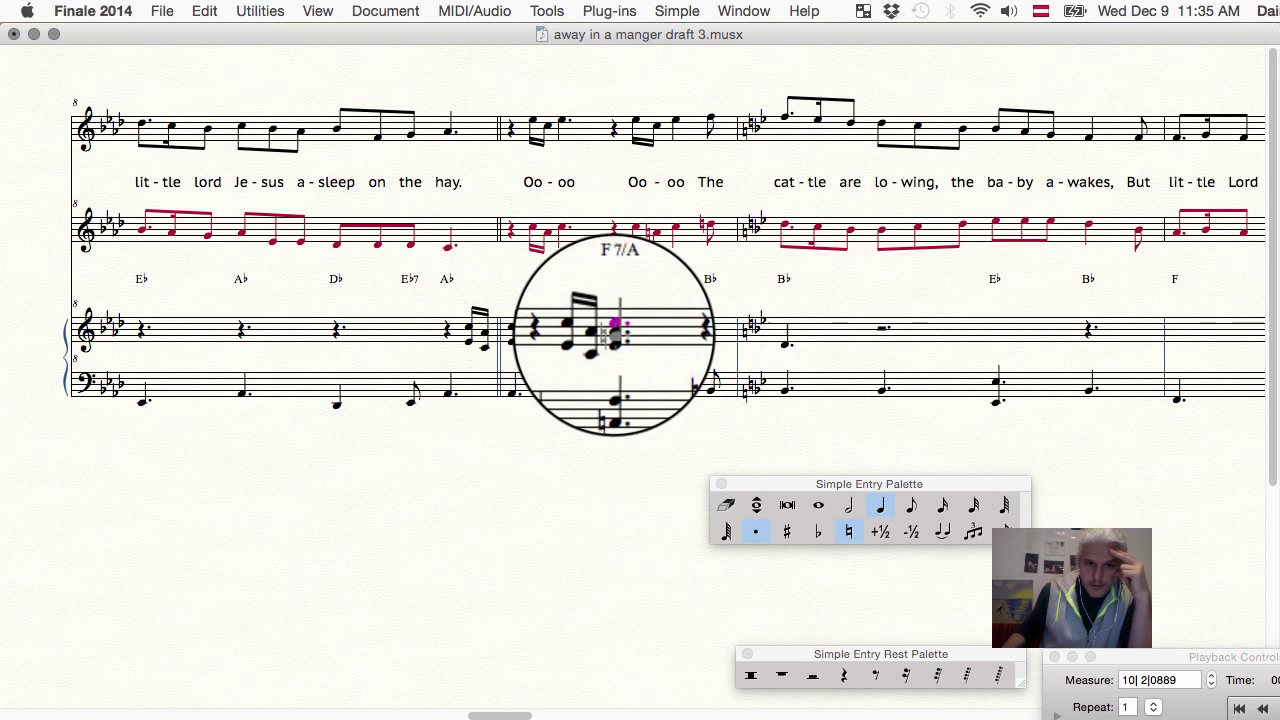
pyautogui.click(614, 335)
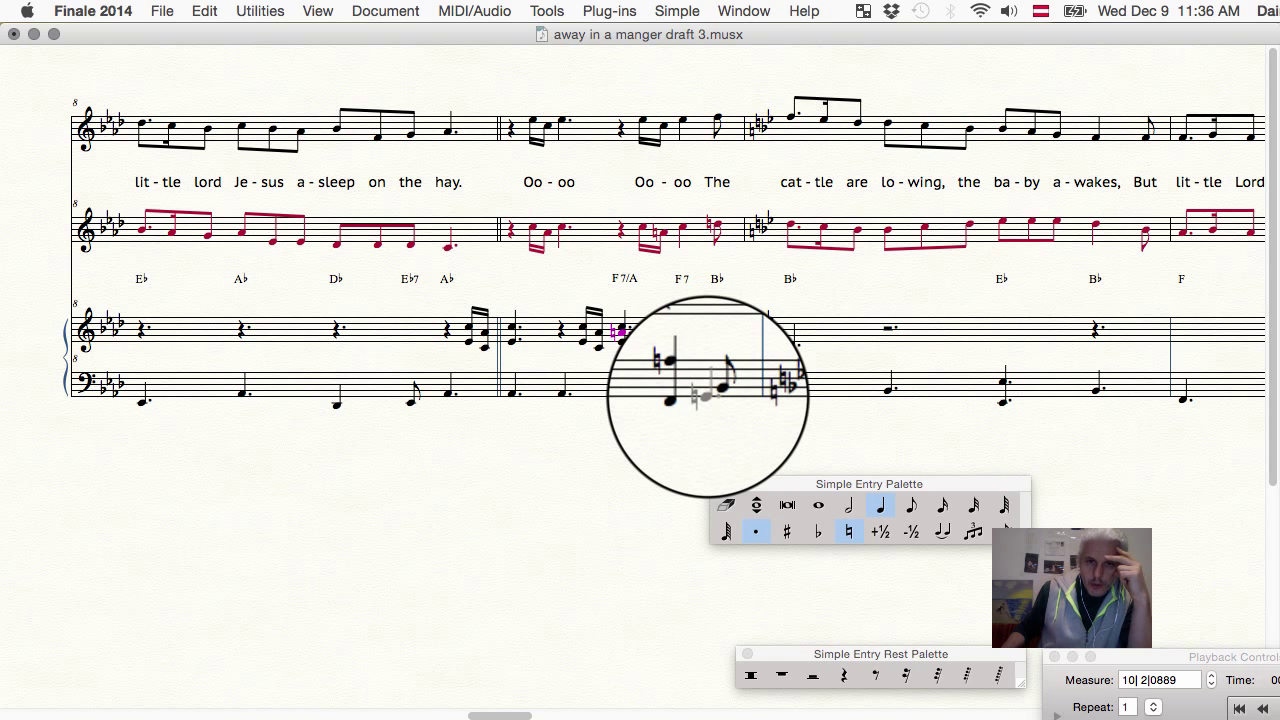
pyautogui.click(878, 508)
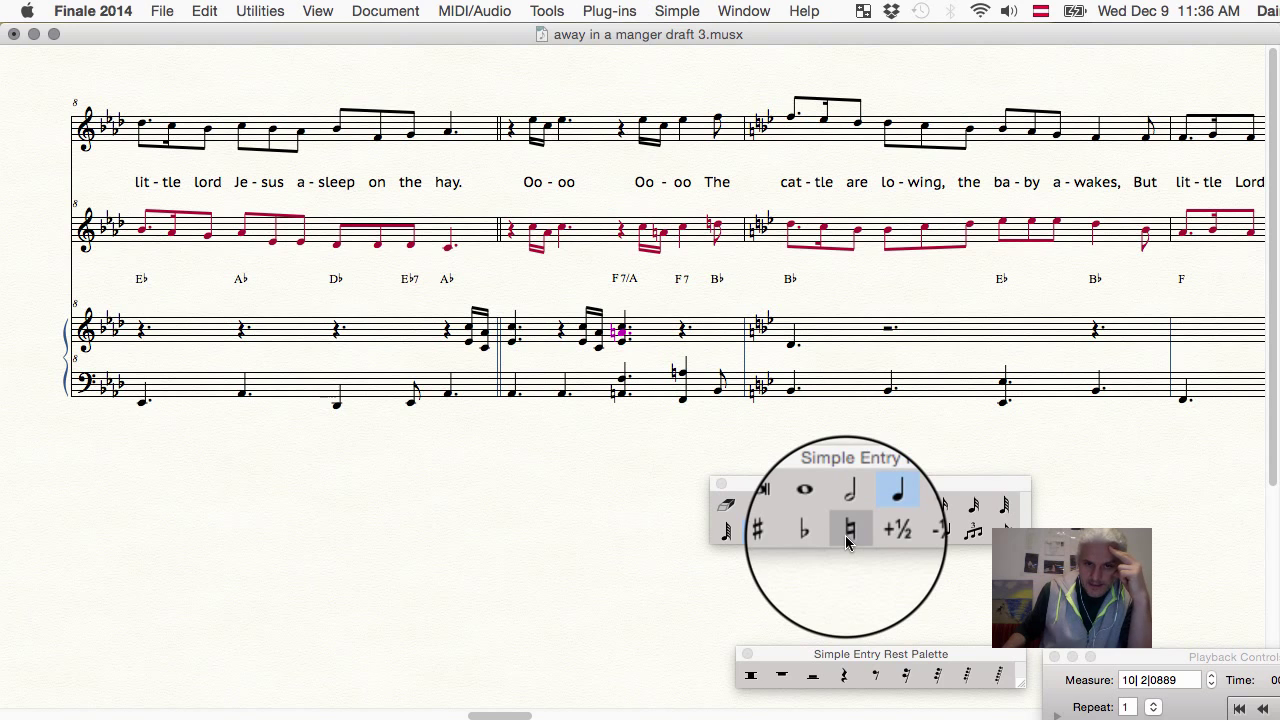
# Select the Natural tool, then switch to Camtasia 2 with Super+Alt+2
pyautogui.click(847, 535)
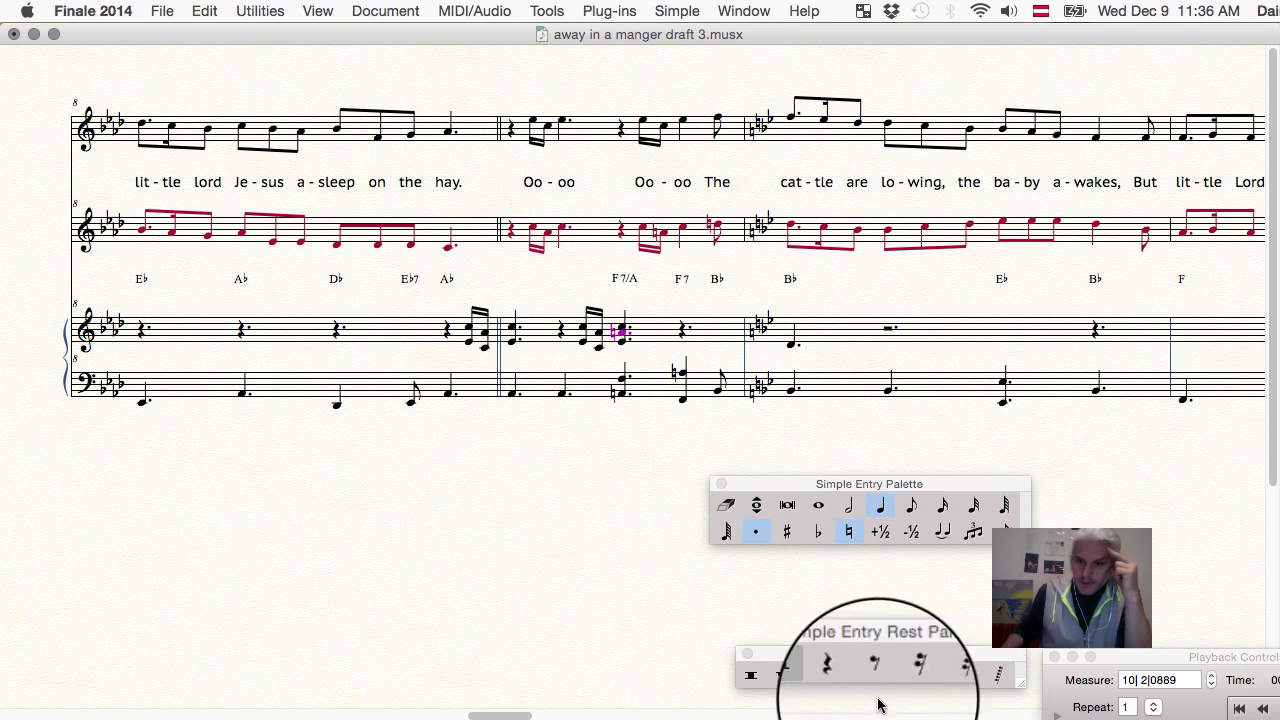
pyautogui.press('super+alt+2')
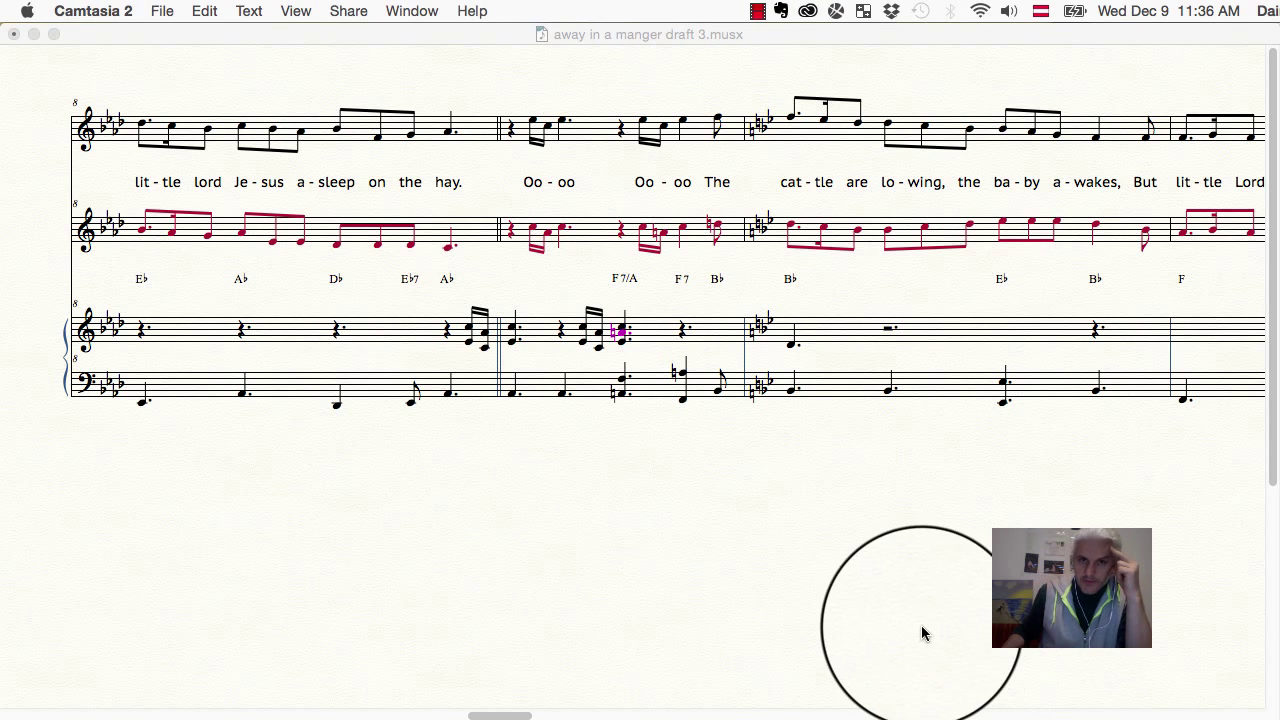